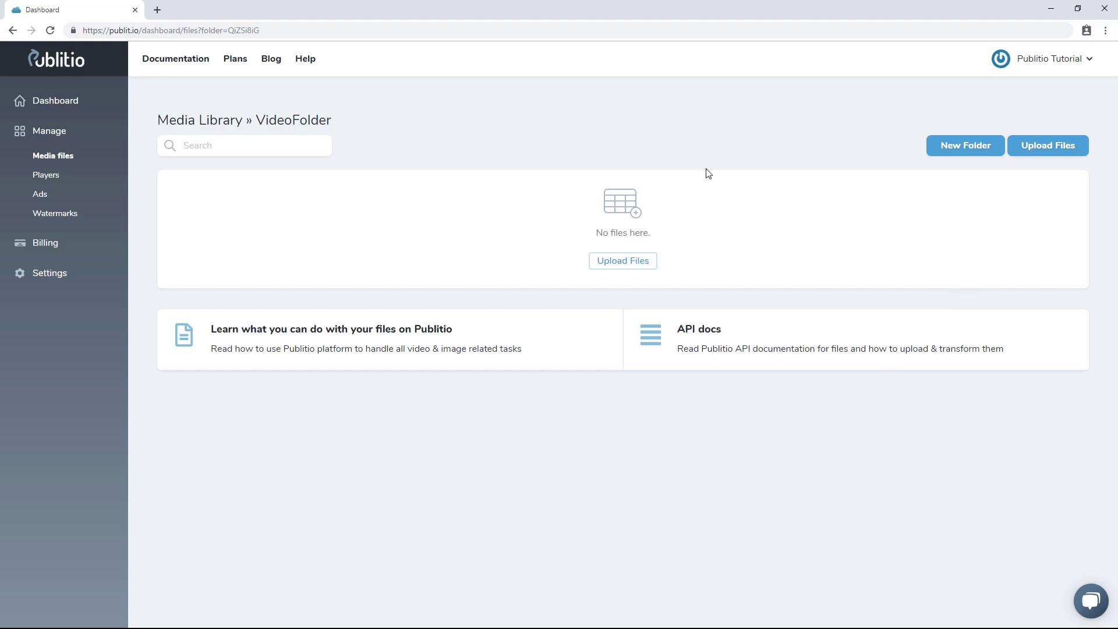
# - Upload tummy.mp4 into VideoFolder as a public file
pyautogui.click(636, 264)
pyautogui.click(455, 99)
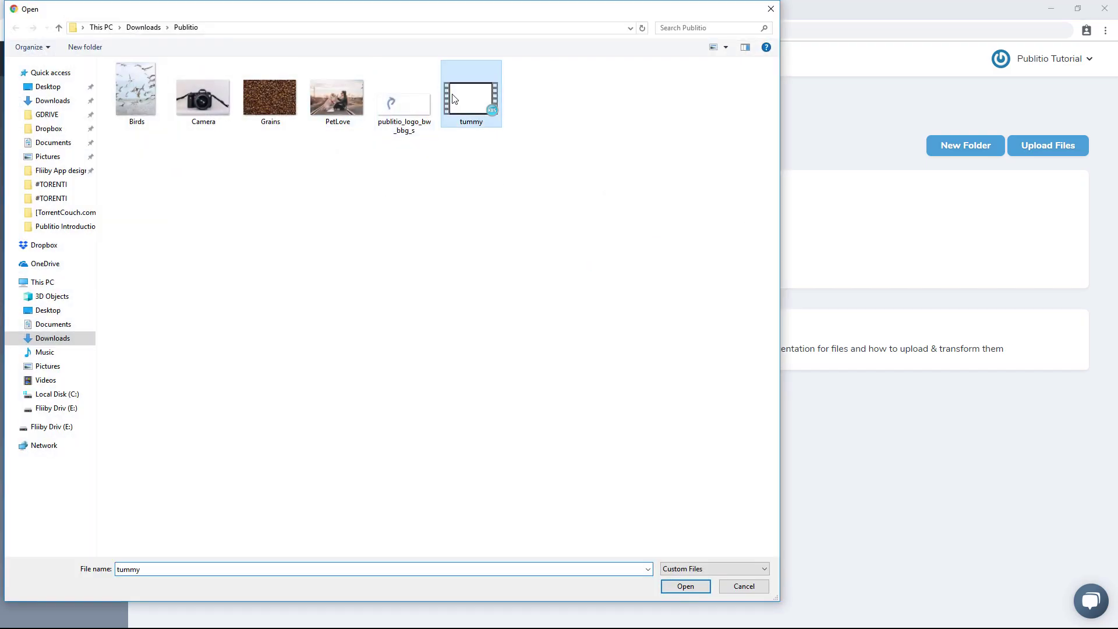
pyautogui.click(704, 588)
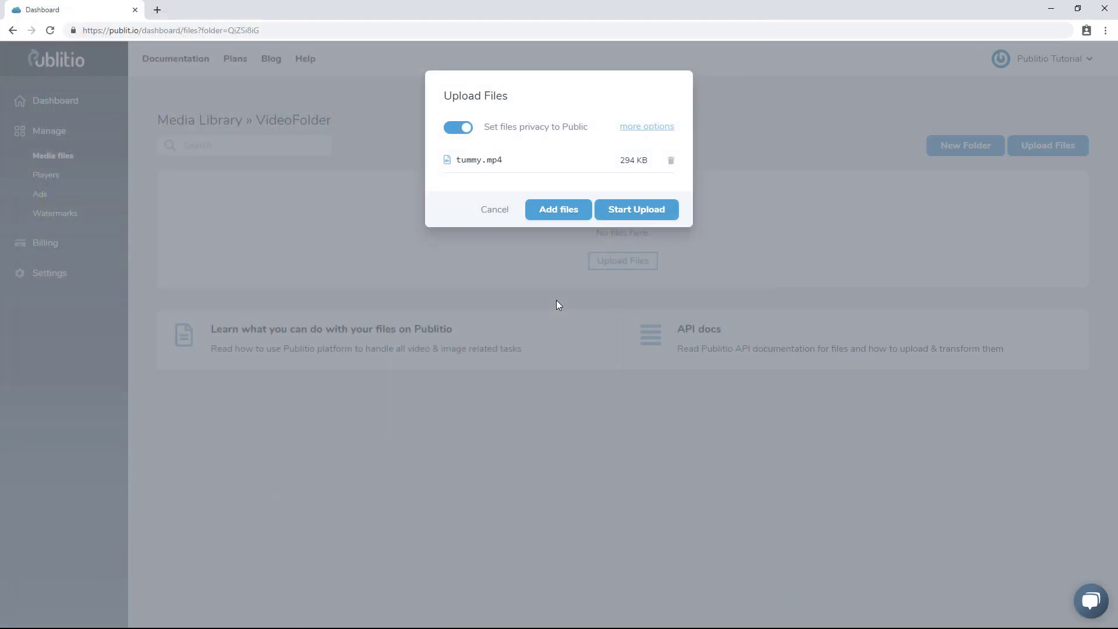
pyautogui.click(647, 127)
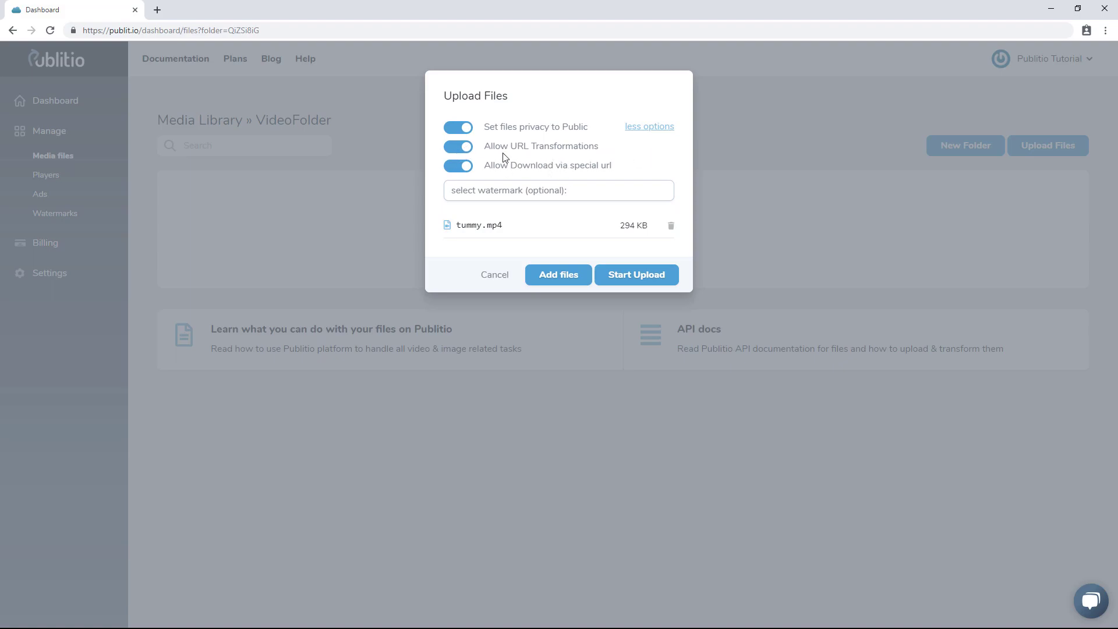
pyautogui.click(649, 279)
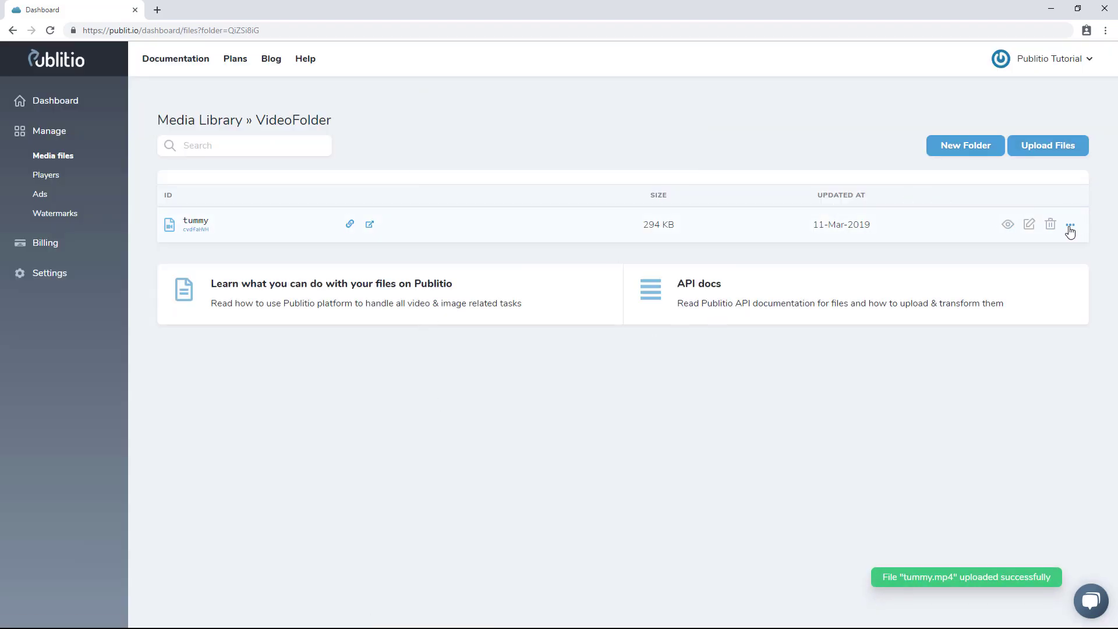
# - Preview the tummy file through its eye icon, then return to the VideoFolder library
pyautogui.click(1007, 225)
pyautogui.scroll(-8, 641, 425)
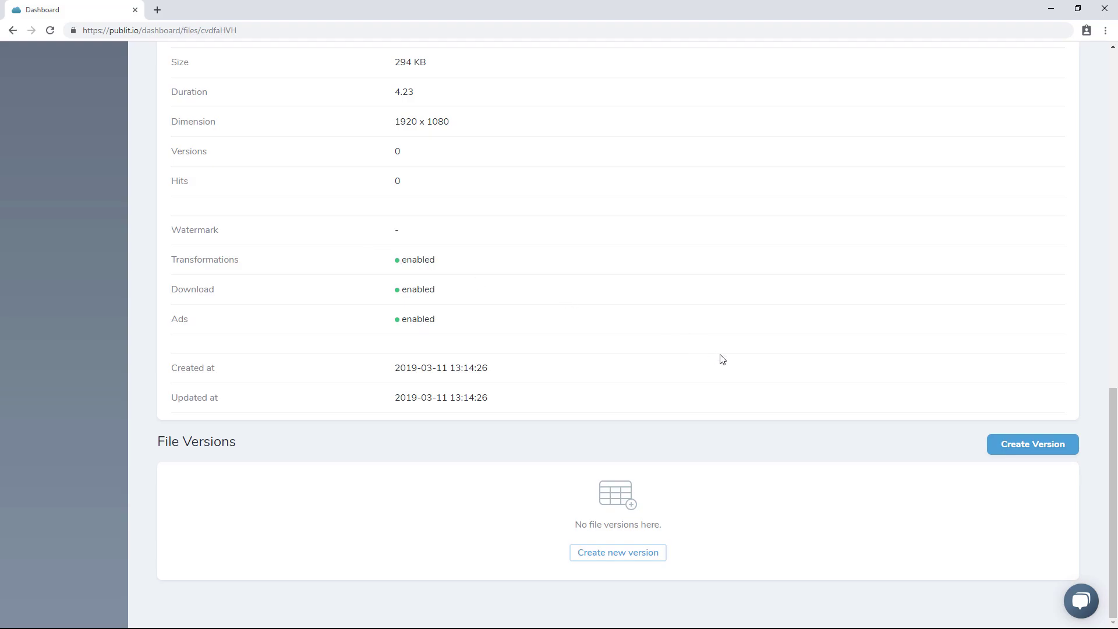
pyautogui.scroll(8, 721, 357)
pyautogui.scroll(-5, 1016, 155)
pyautogui.scroll(4, 991, 88)
pyautogui.click(984, 56)
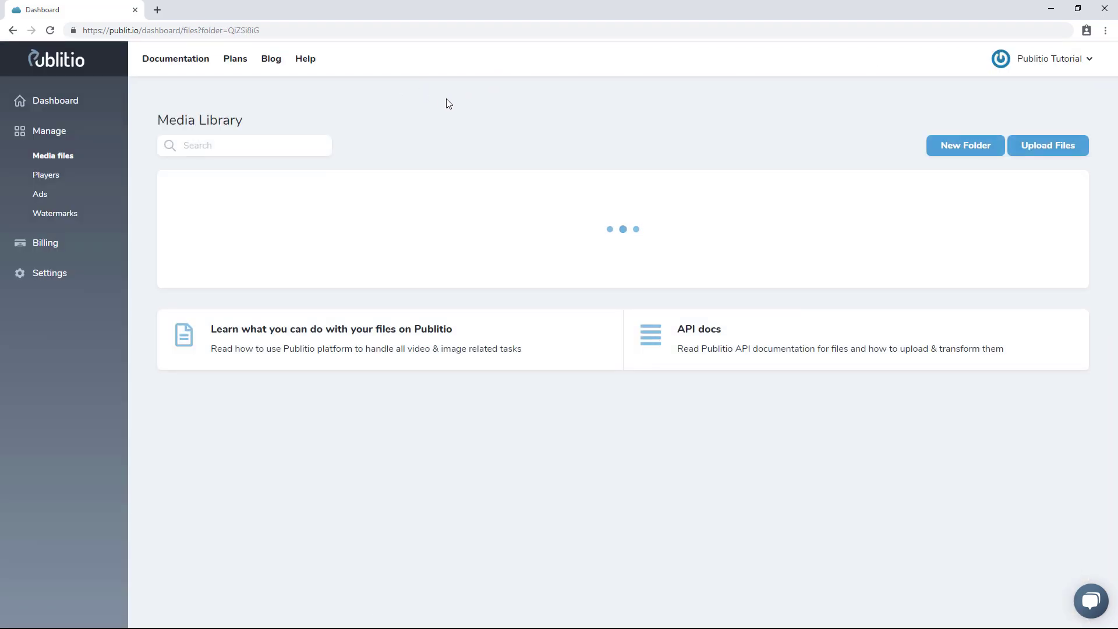
# - Open tummy's details page from its actions menu to see versions c_fill,h_200,w_300, h_480, w_1280
pyautogui.moveTo(195, 222)
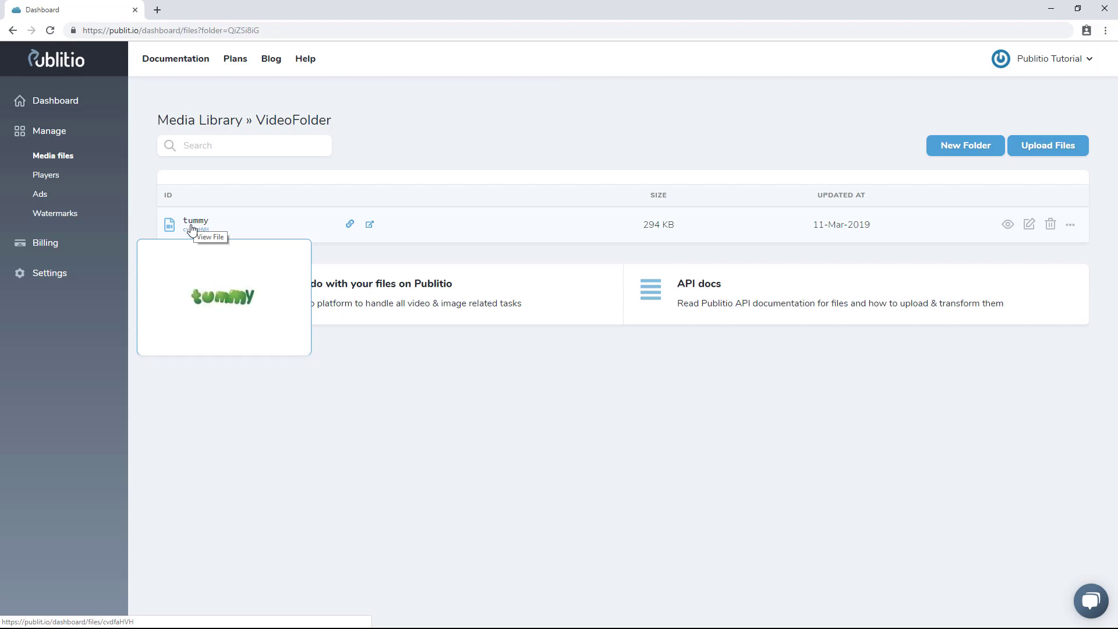
pyautogui.click(1070, 225)
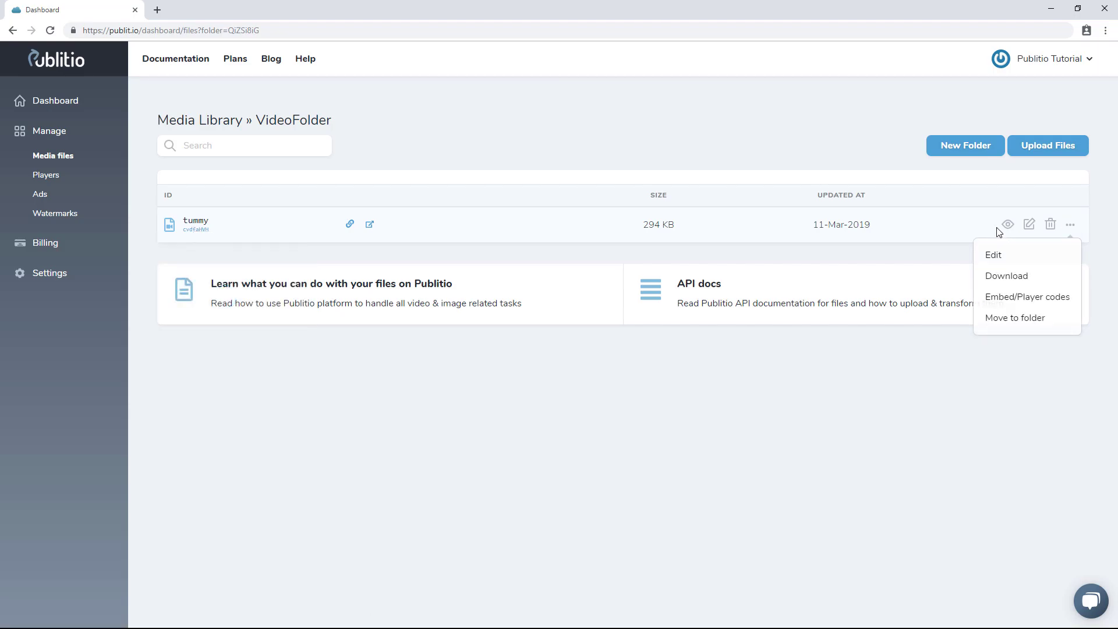
pyautogui.click(994, 254)
pyautogui.scroll(-9, 594, 292)
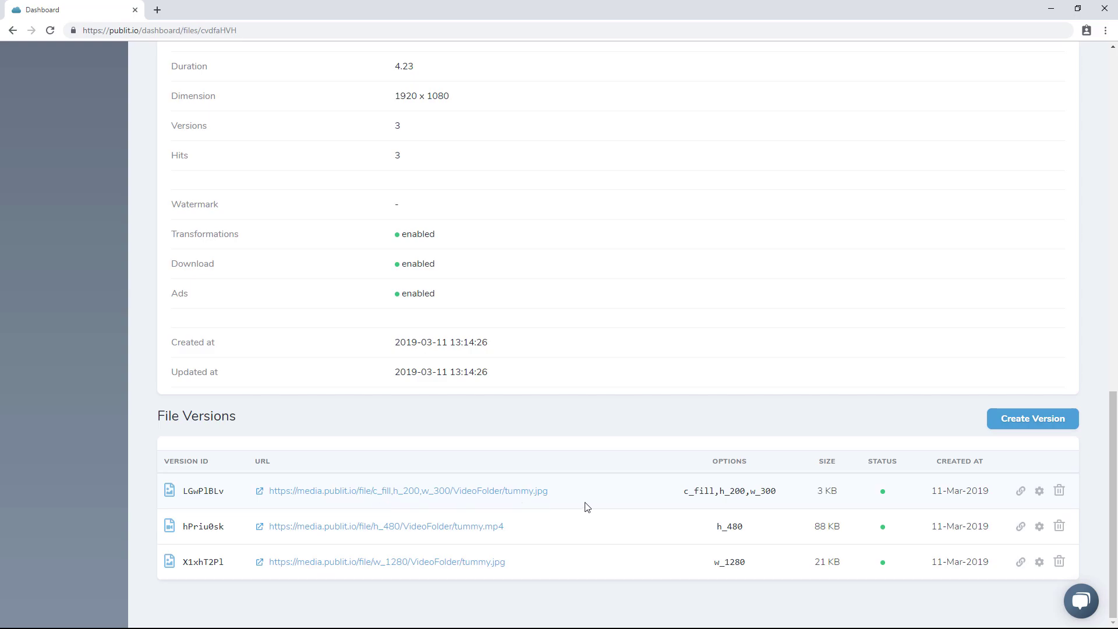
pyautogui.middleClick(390, 530)
pyautogui.click(254, 14)
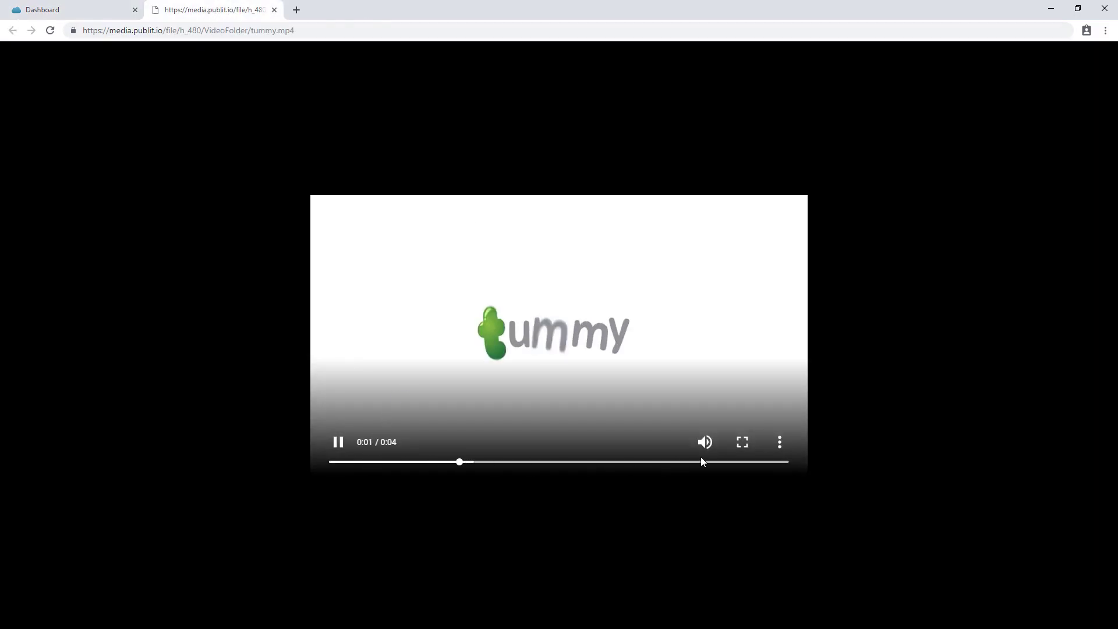
pyautogui.click(274, 10)
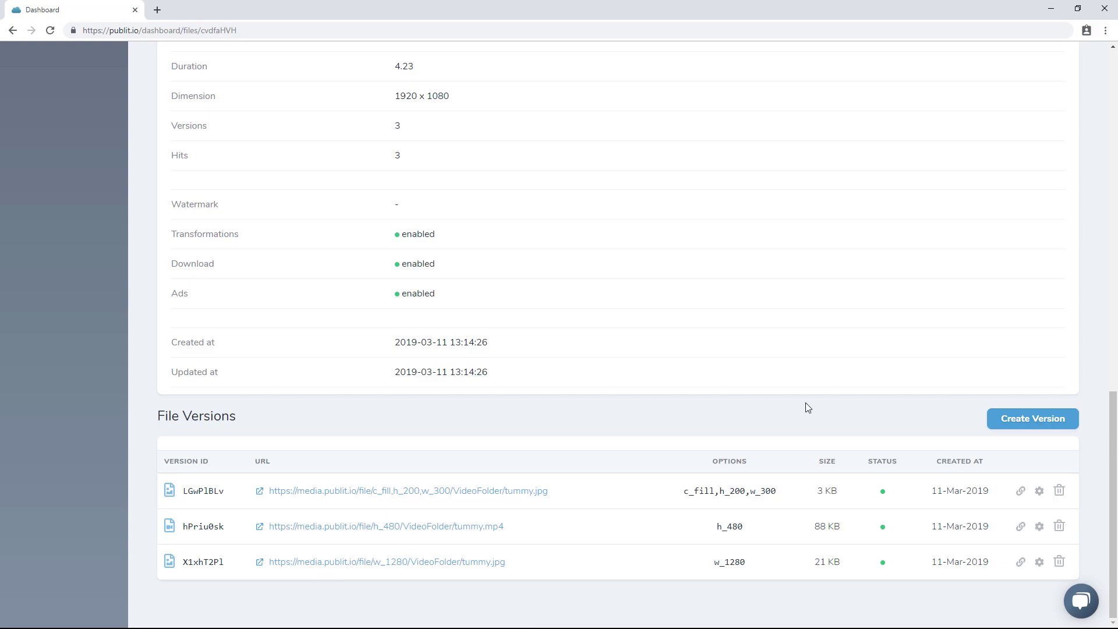
pyautogui.moveTo(716, 527); pyautogui.dragTo(745, 531)
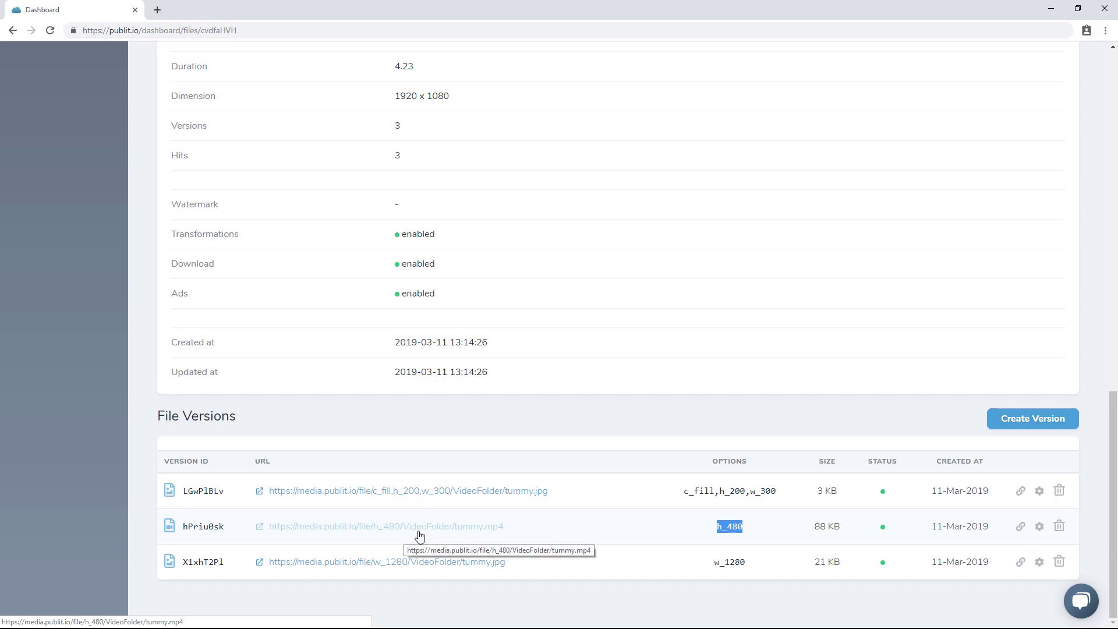
pyautogui.moveTo(882, 527)
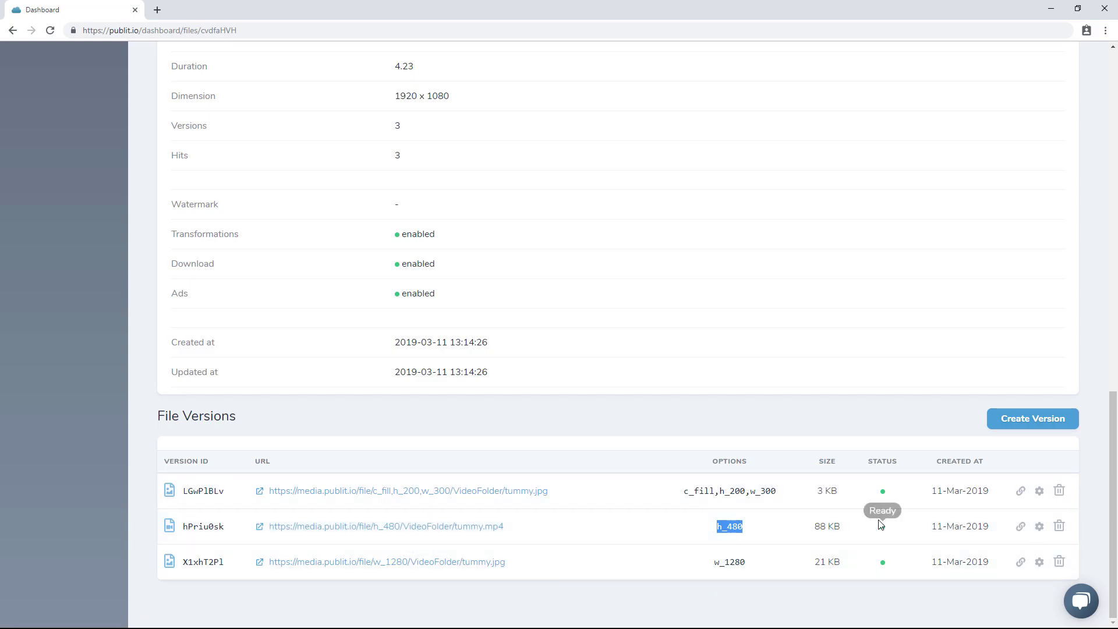
pyautogui.moveTo(884, 493)
pyautogui.click(519, 596)
pyautogui.scroll(10, 452, 313)
pyautogui.rightClick(544, 371)
pyautogui.click(568, 380)
pyautogui.click(218, 10)
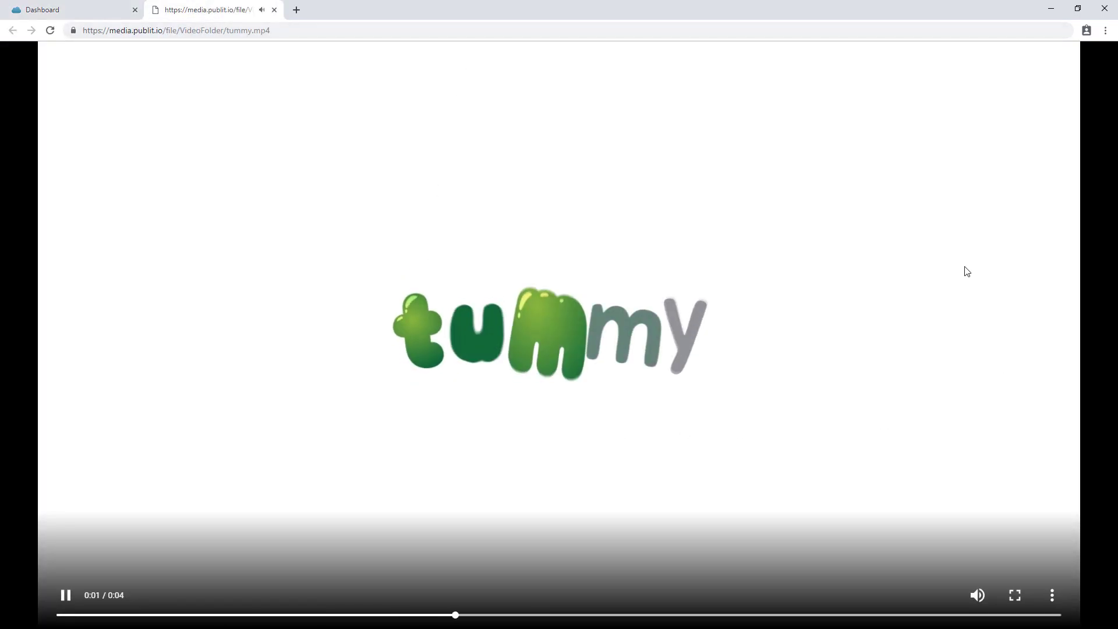
pyautogui.click(274, 9)
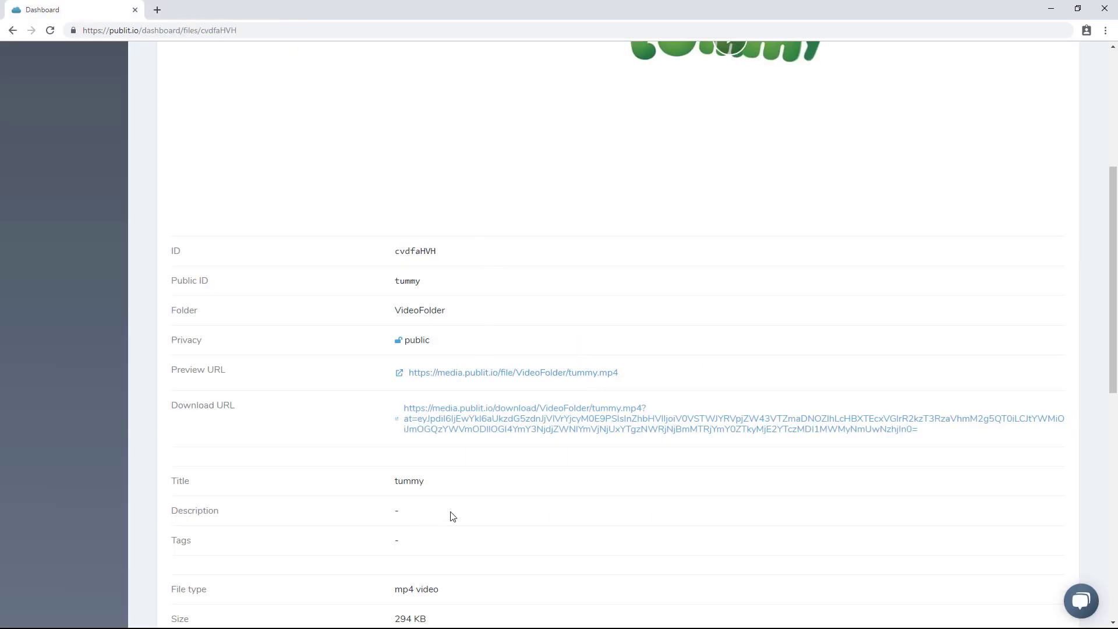
pyautogui.scroll(-10, 452, 517)
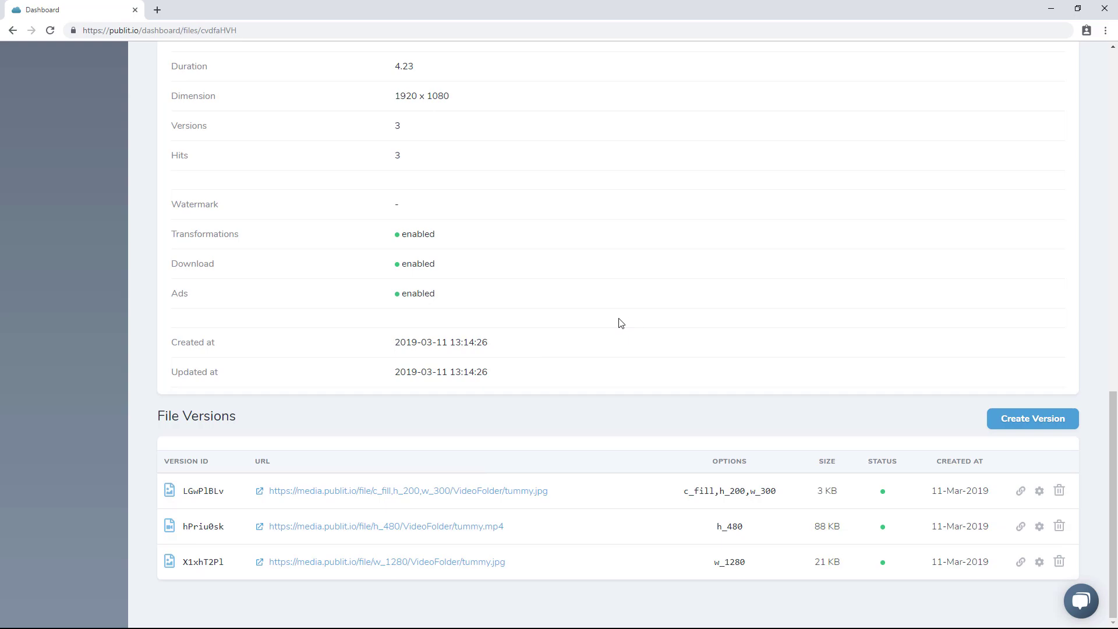
pyautogui.scroll(2, 574, 374)
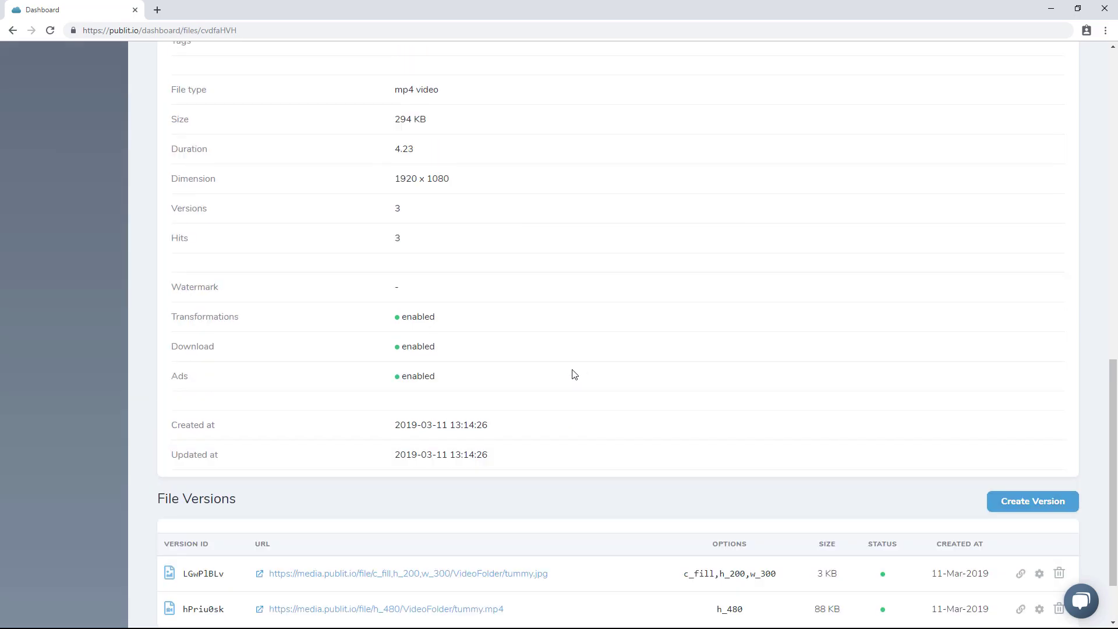
pyautogui.scroll(-2, 641, 382)
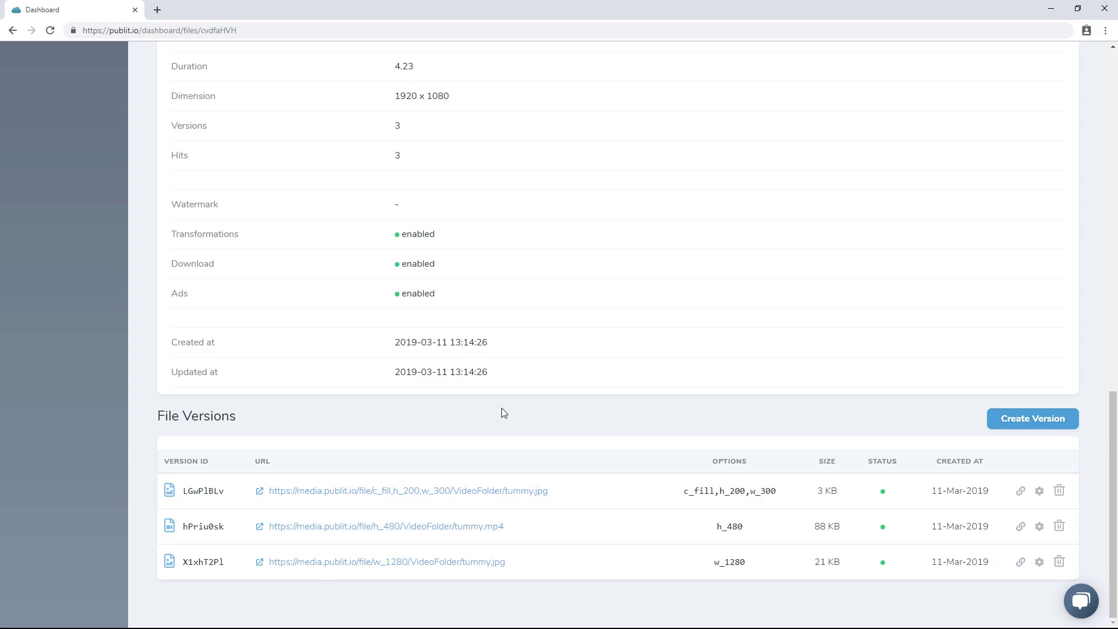
pyautogui.scroll(9, 457, 375)
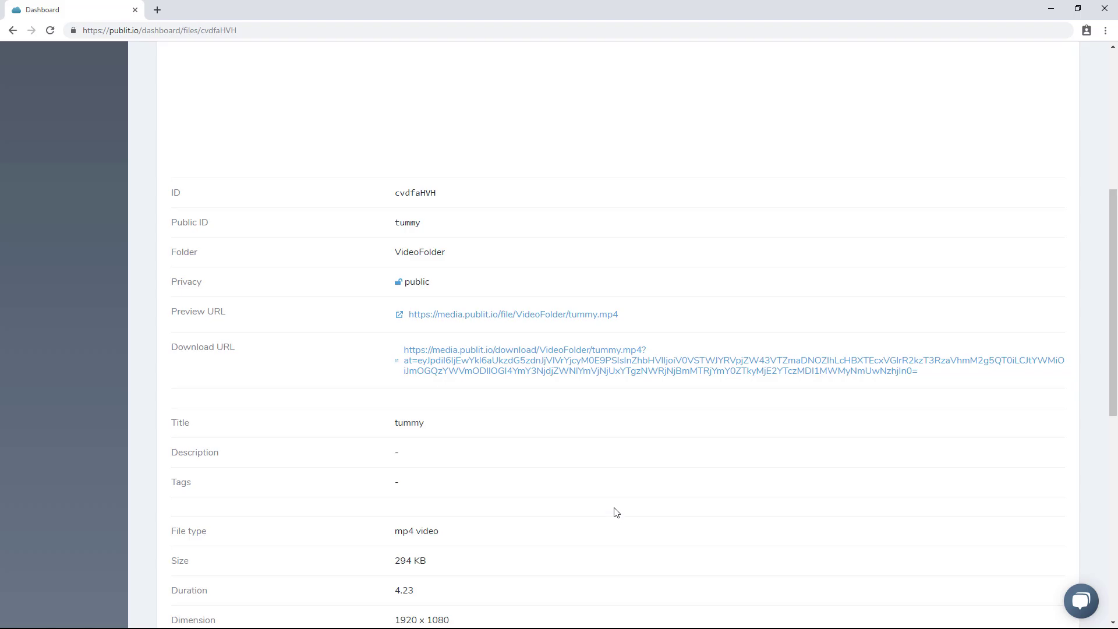
pyautogui.scroll(-9, 616, 514)
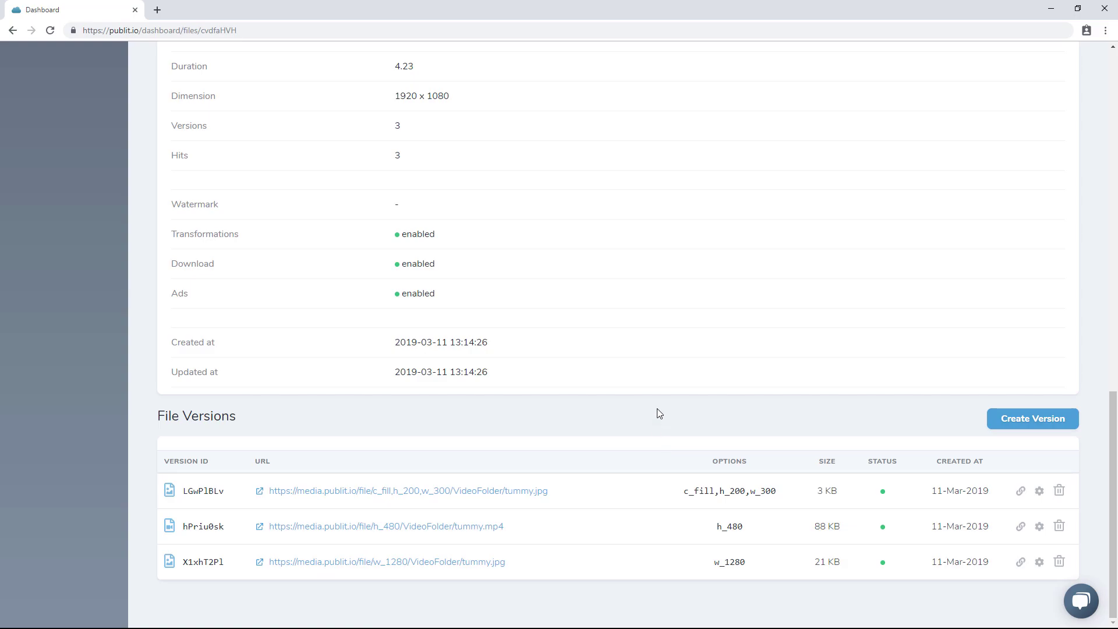
pyautogui.tripleClick(825, 528)
pyautogui.scroll(5, 581, 360)
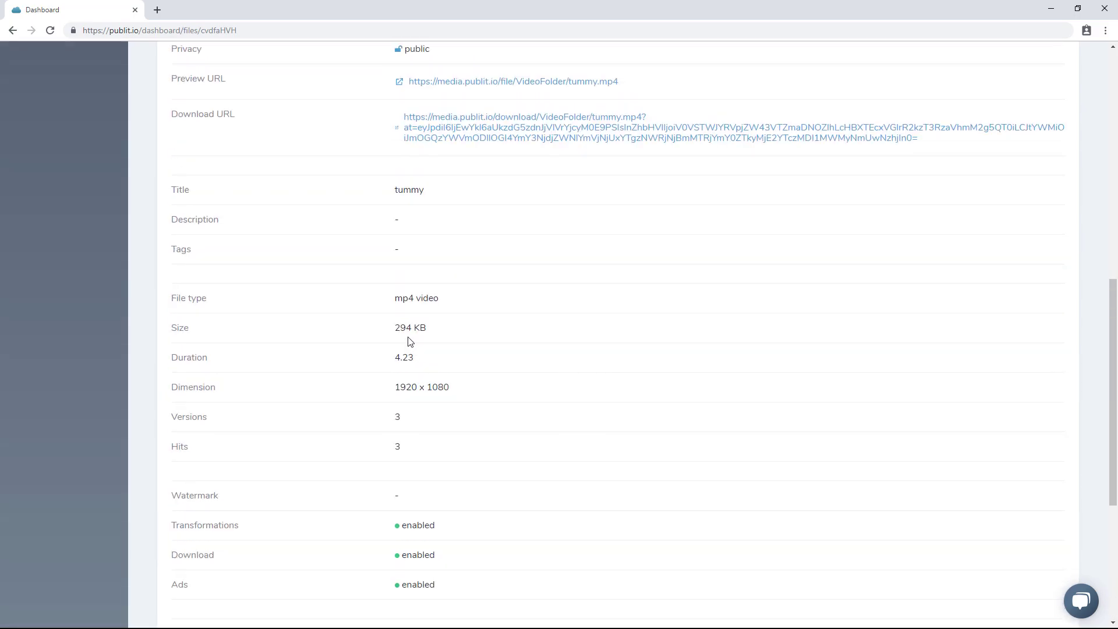
pyautogui.moveTo(396, 327); pyautogui.dragTo(434, 333)
pyautogui.scroll(-5, 586, 338)
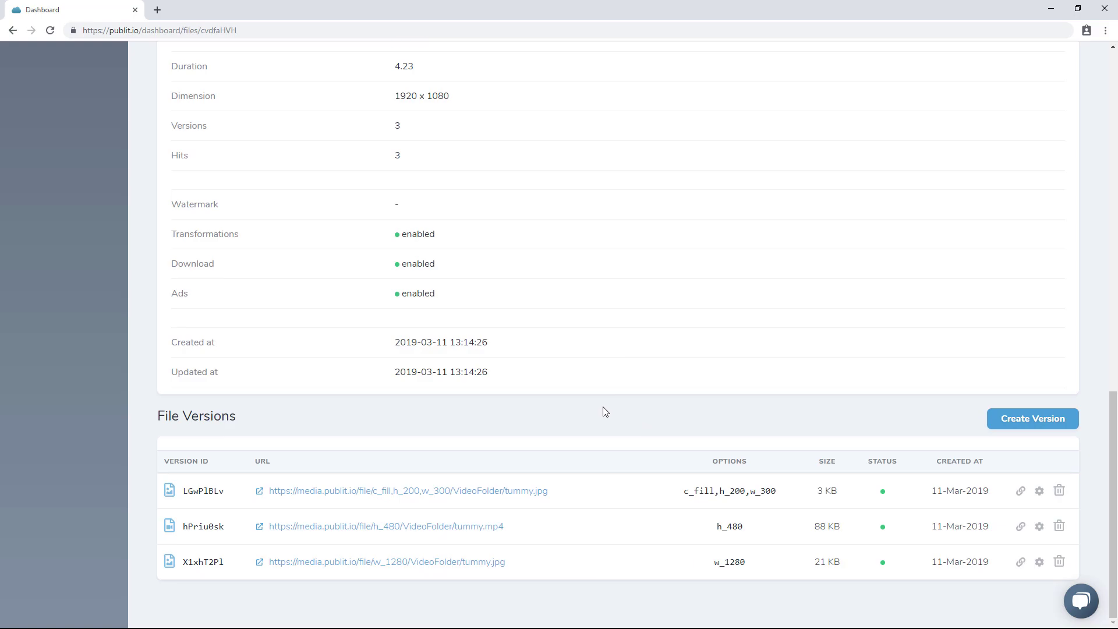
# - Create an mp4 version of tummy with h_1080 options, listed at 126 KB
pyautogui.click(1032, 420)
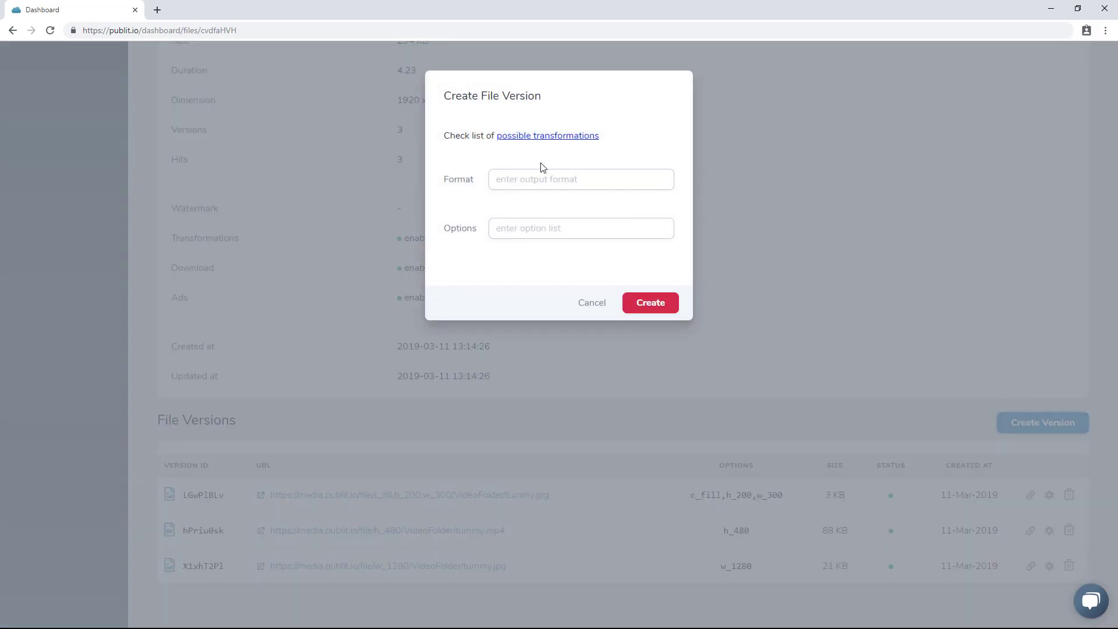
pyautogui.click(514, 182)
pyautogui.write('mp4')
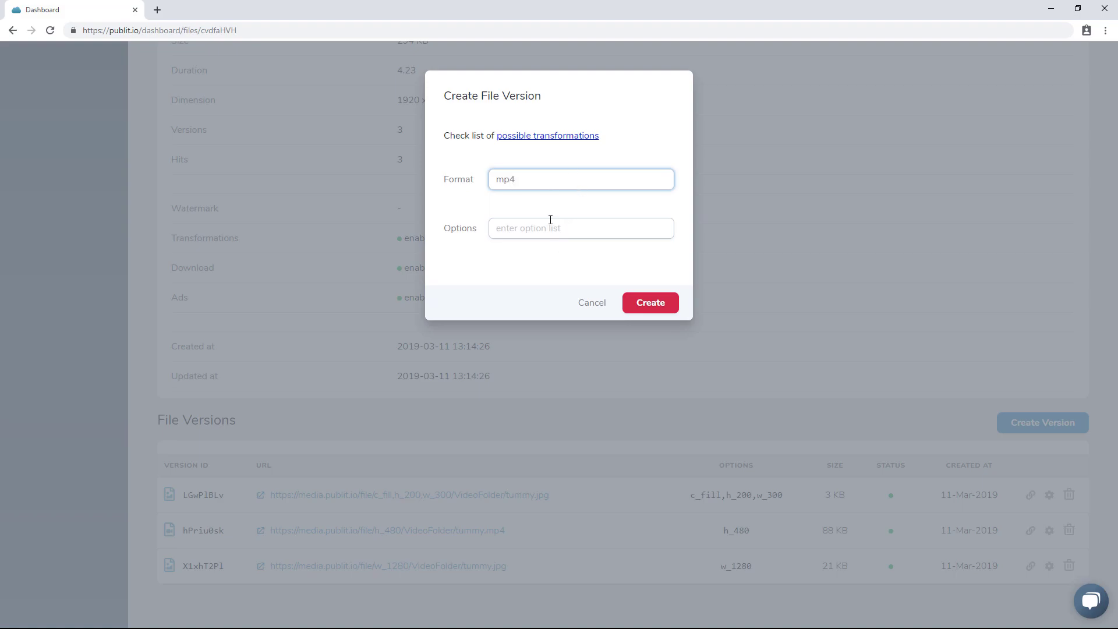
pyautogui.click(550, 219)
pyautogui.write('h_1080')
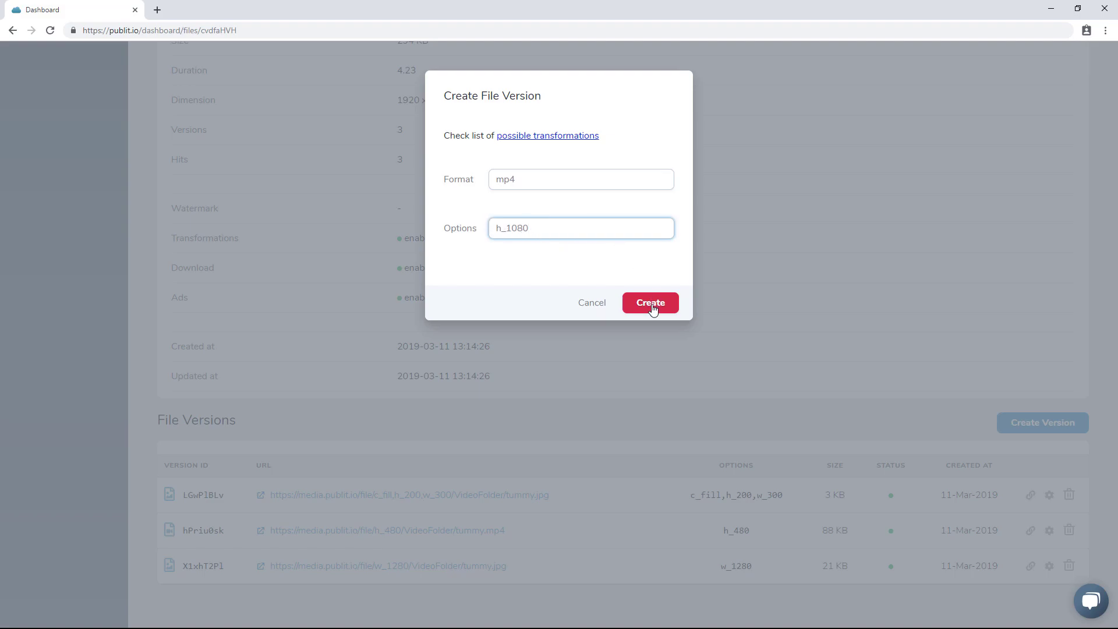
pyautogui.click(652, 308)
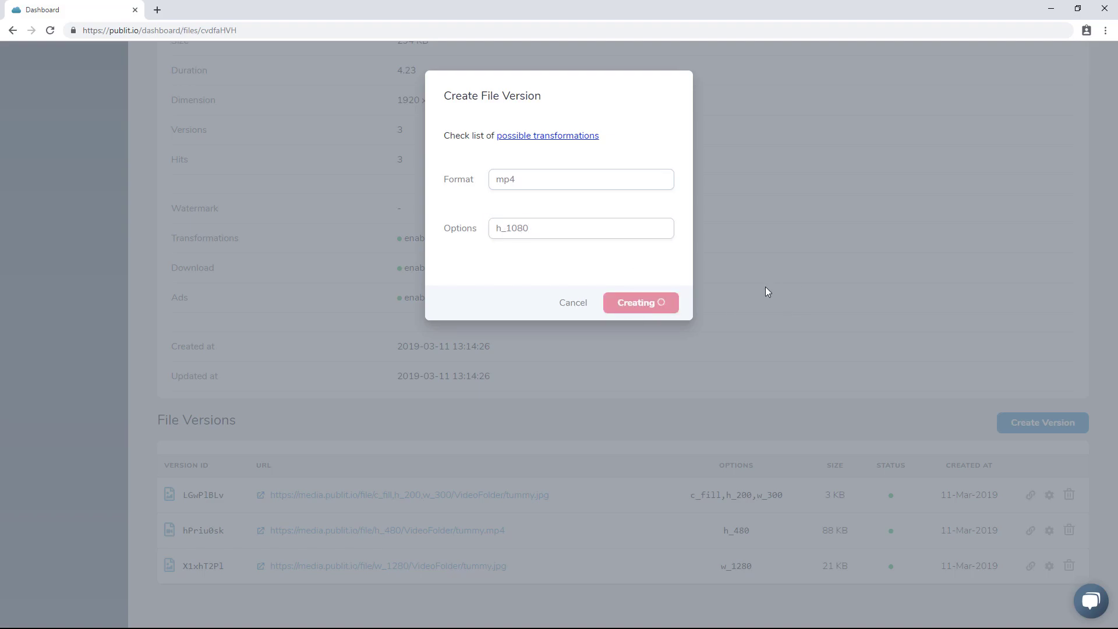
pyautogui.scroll(-1, 757, 349)
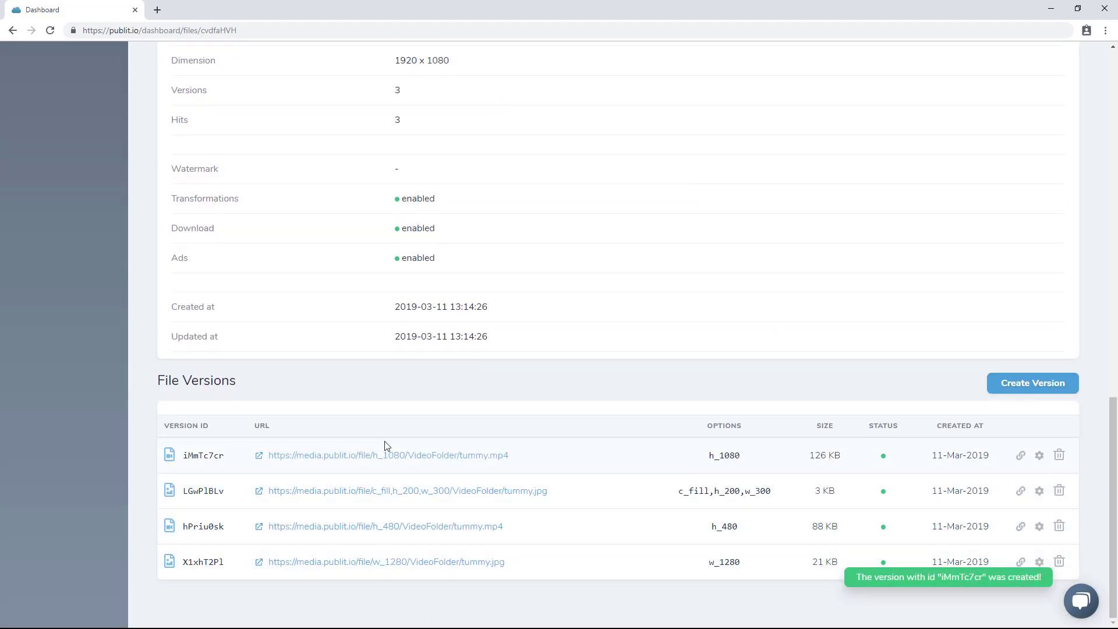
pyautogui.moveTo(810, 461); pyautogui.dragTo(840, 458)
# - Open the h_1080 tummy.mp4 version in its own browser tab
pyautogui.click(813, 459)
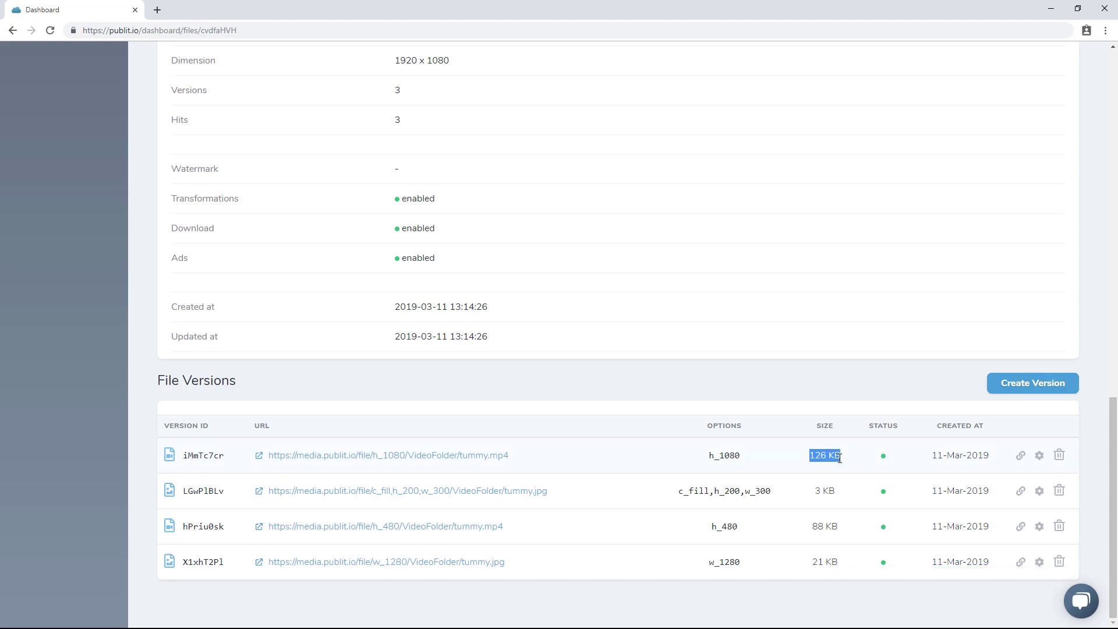
pyautogui.middleClick(507, 456)
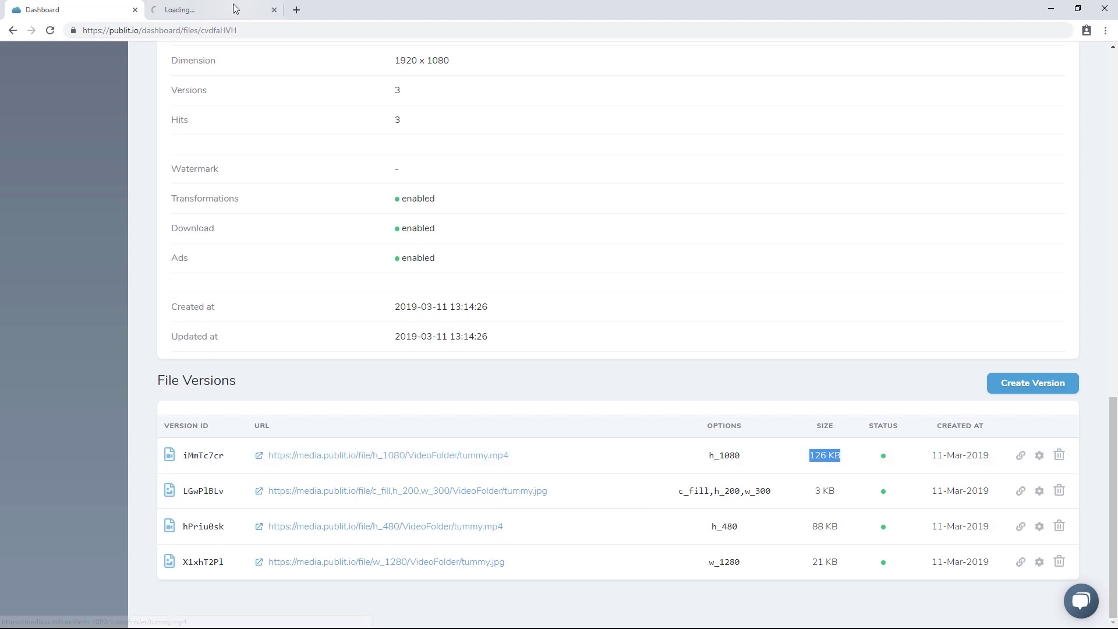
pyautogui.click(236, 10)
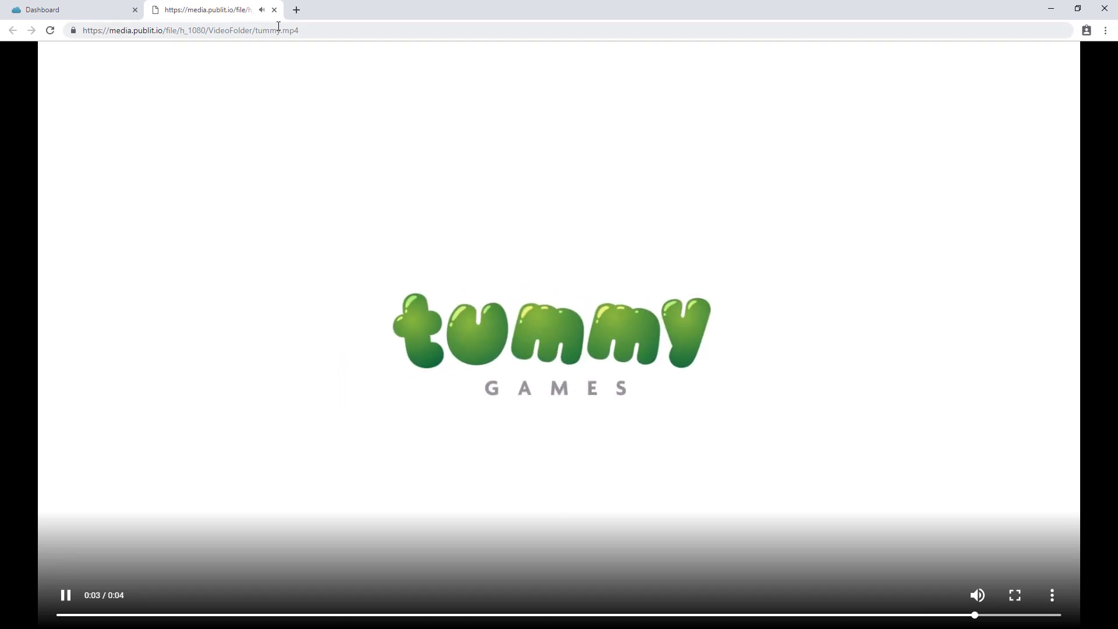
# - Change the video URL from h_1080 to h_720, load it, and return to the Dashboard tab
pyautogui.moveTo(154, 31); pyautogui.dragTo(317, 43)
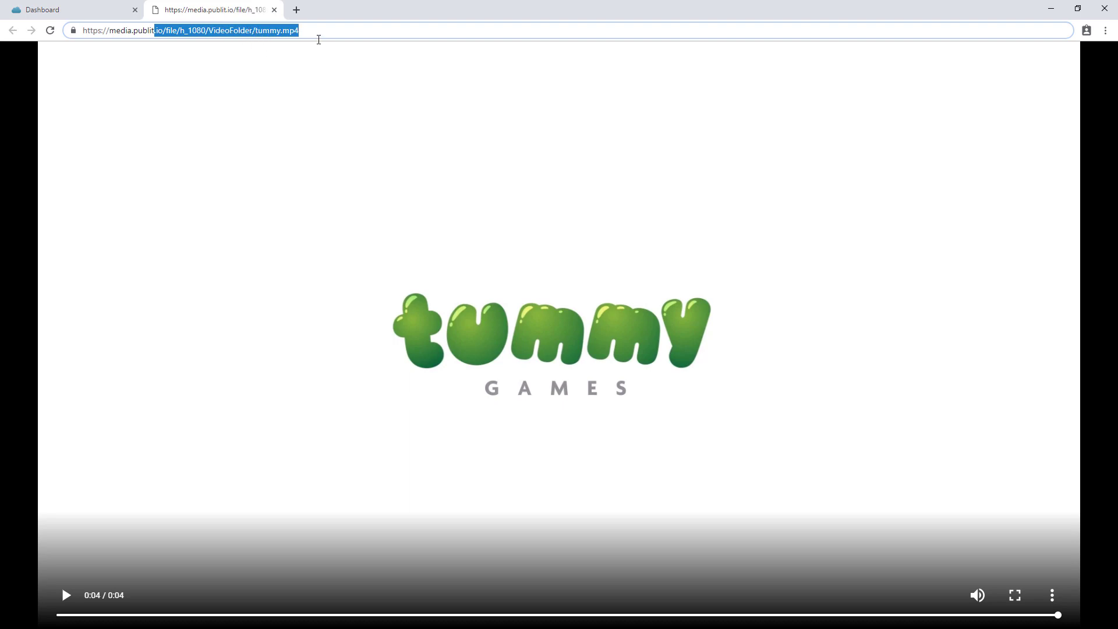
pyautogui.click(209, 32)
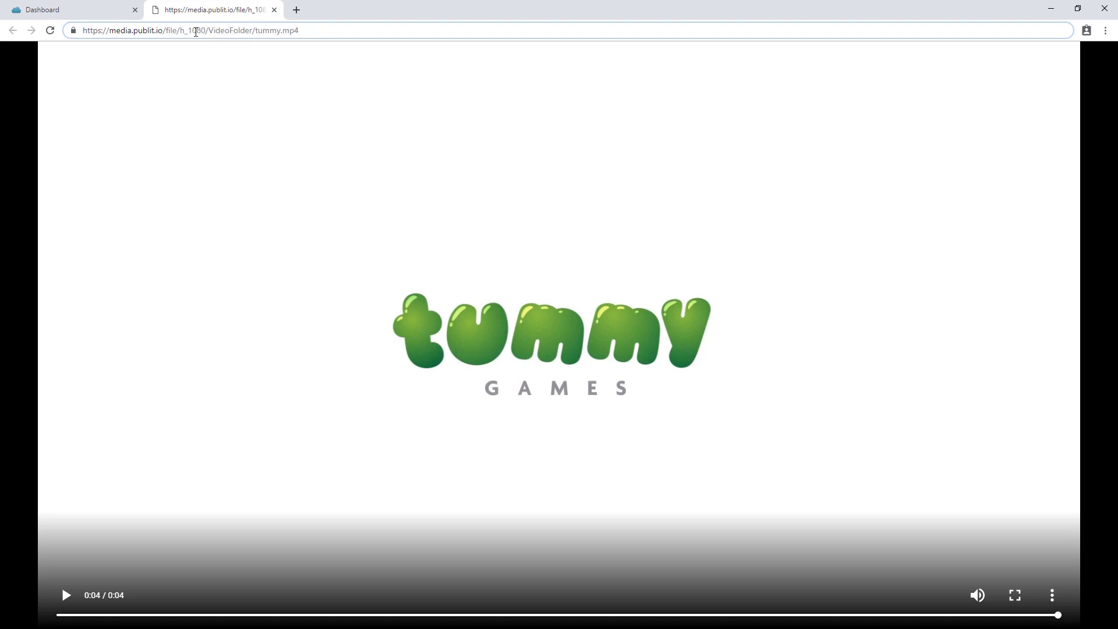
pyautogui.moveTo(189, 31); pyautogui.dragTo(207, 30)
pyautogui.write('7')
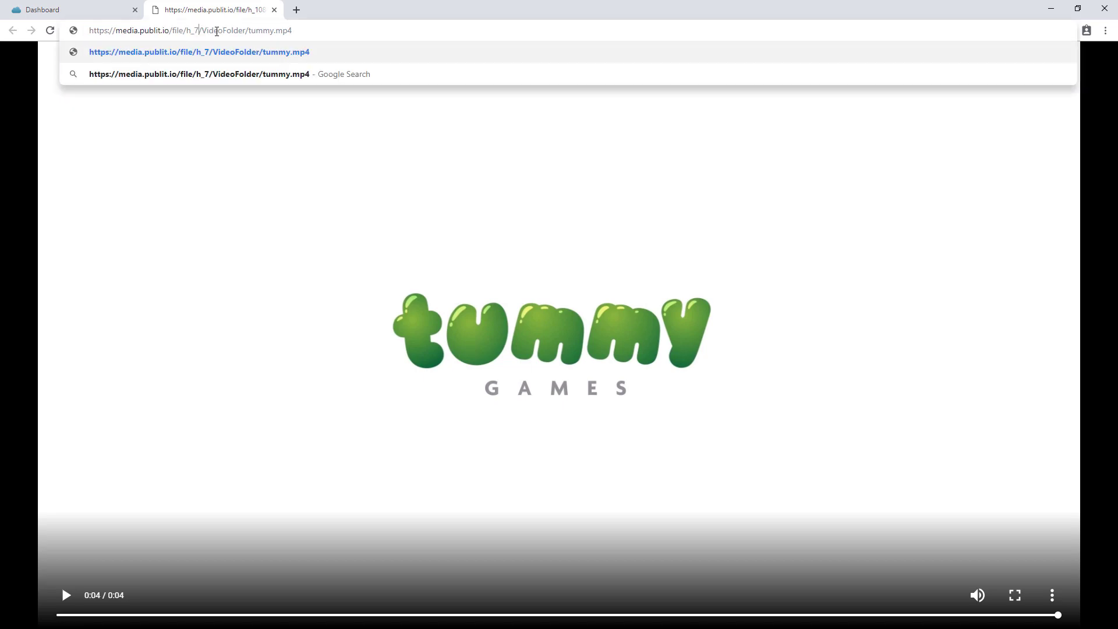
pyautogui.write('20')
pyautogui.press('Return')
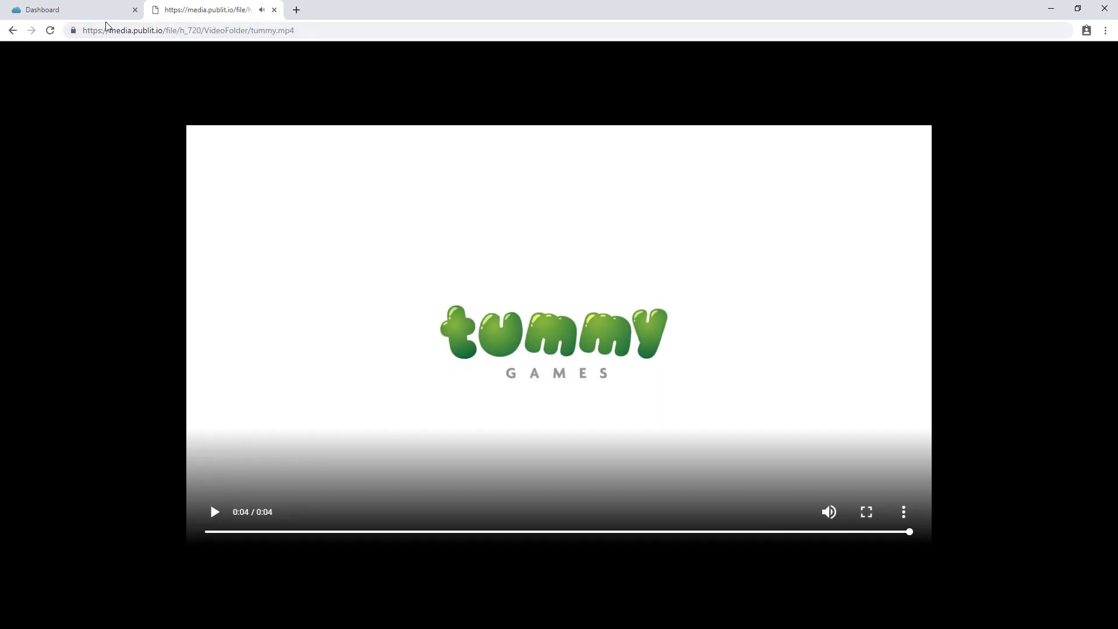
pyautogui.click(80, 15)
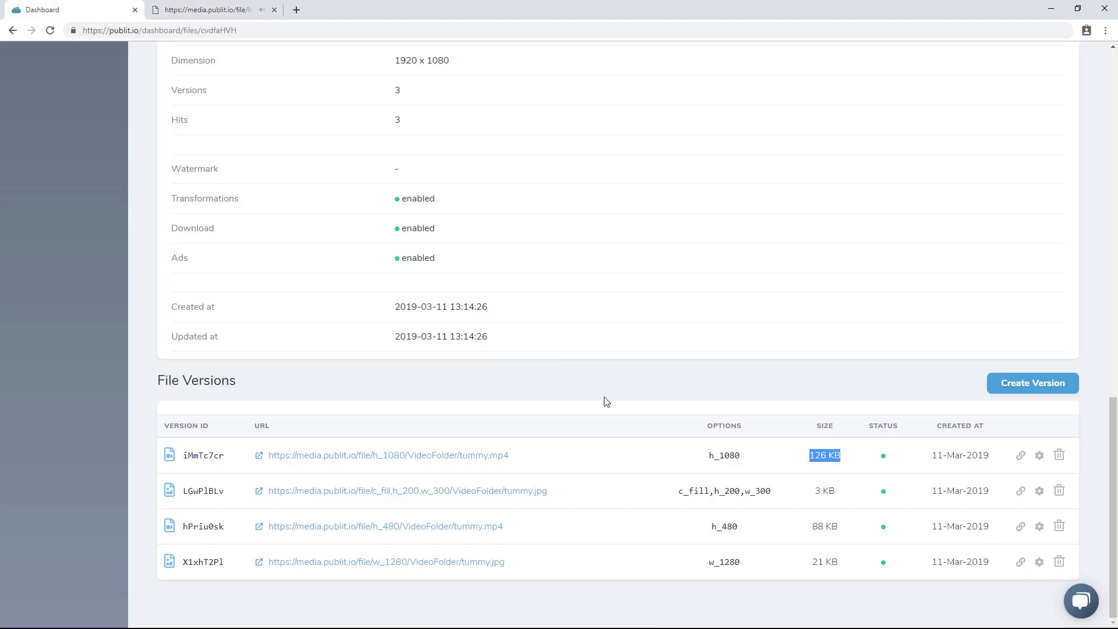
# - Reload the details to show the new 102 KB h_720 version, then return to VideoFolder
pyautogui.click(51, 31)
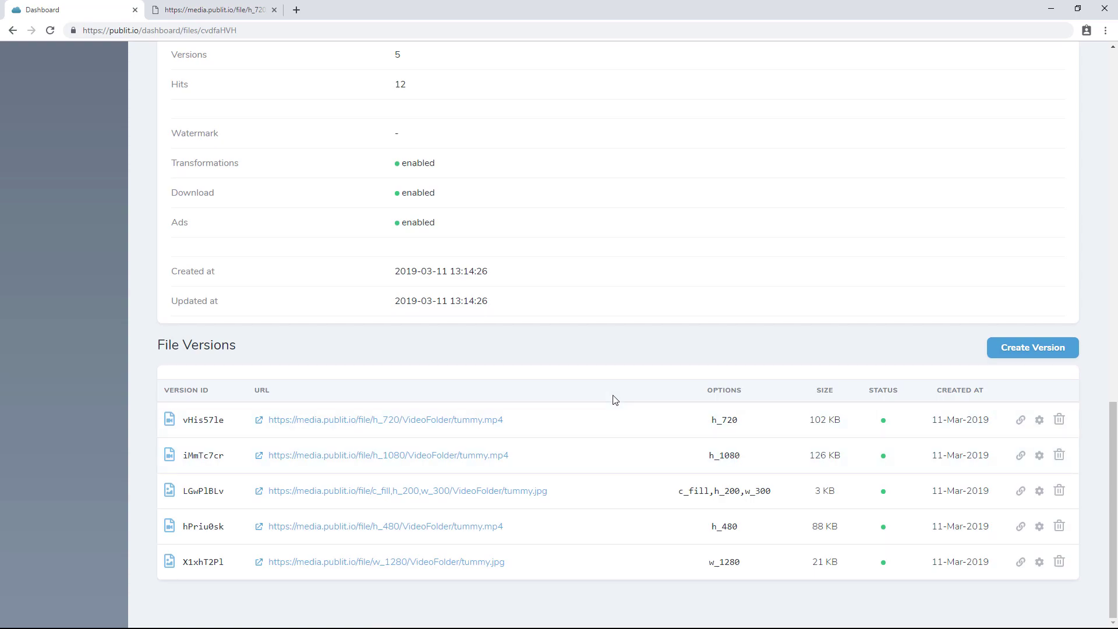
pyautogui.scroll(5, 651, 393)
pyautogui.scroll(10, 651, 393)
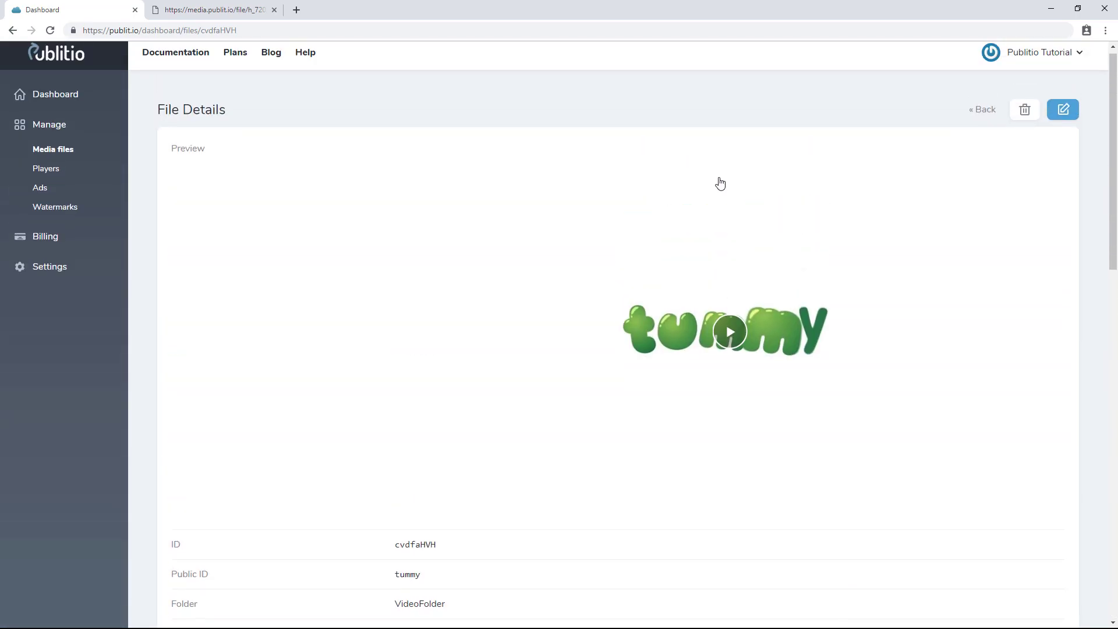
pyautogui.click(977, 115)
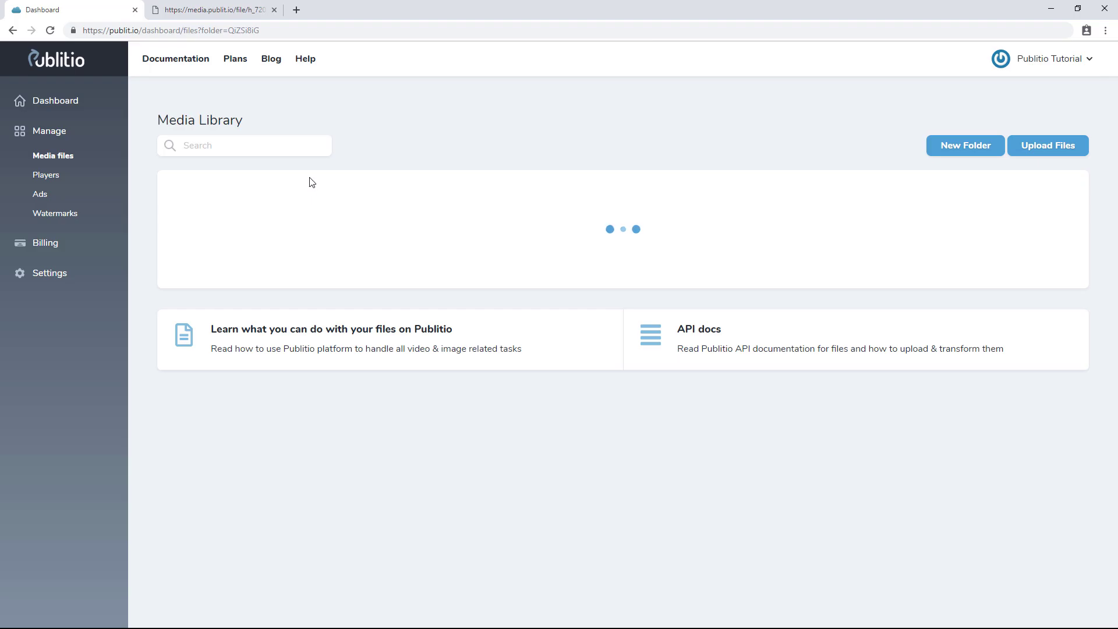
pyautogui.moveTo(221, 225)
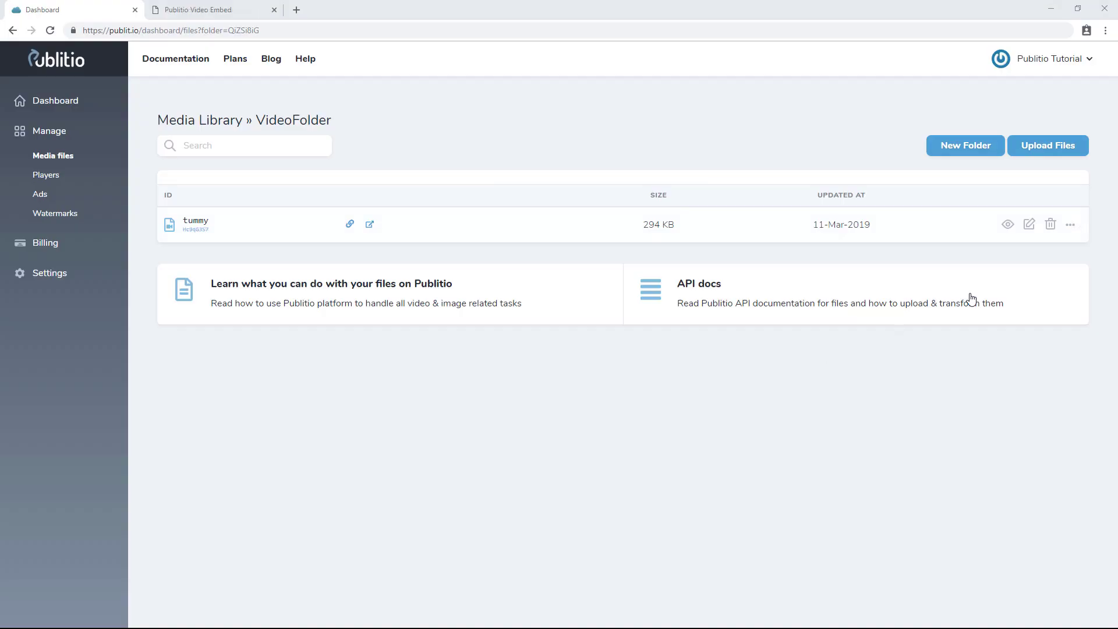
# - Copy tummy's source embed code from Embed/Player codes and reload the local index.html page
pyautogui.click(1071, 224)
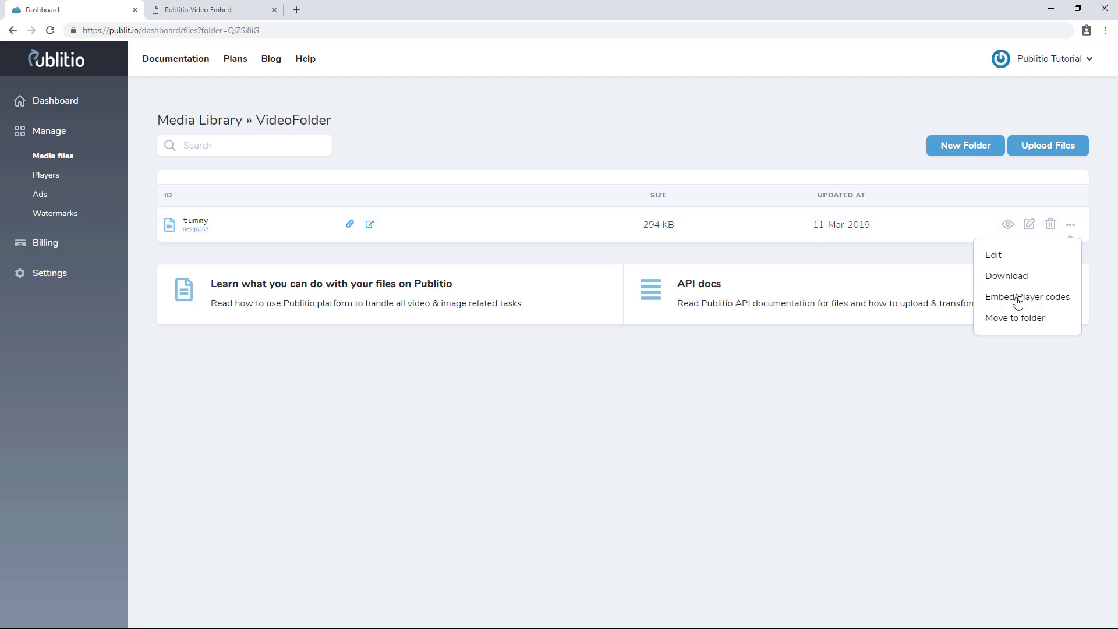
pyautogui.click(1017, 298)
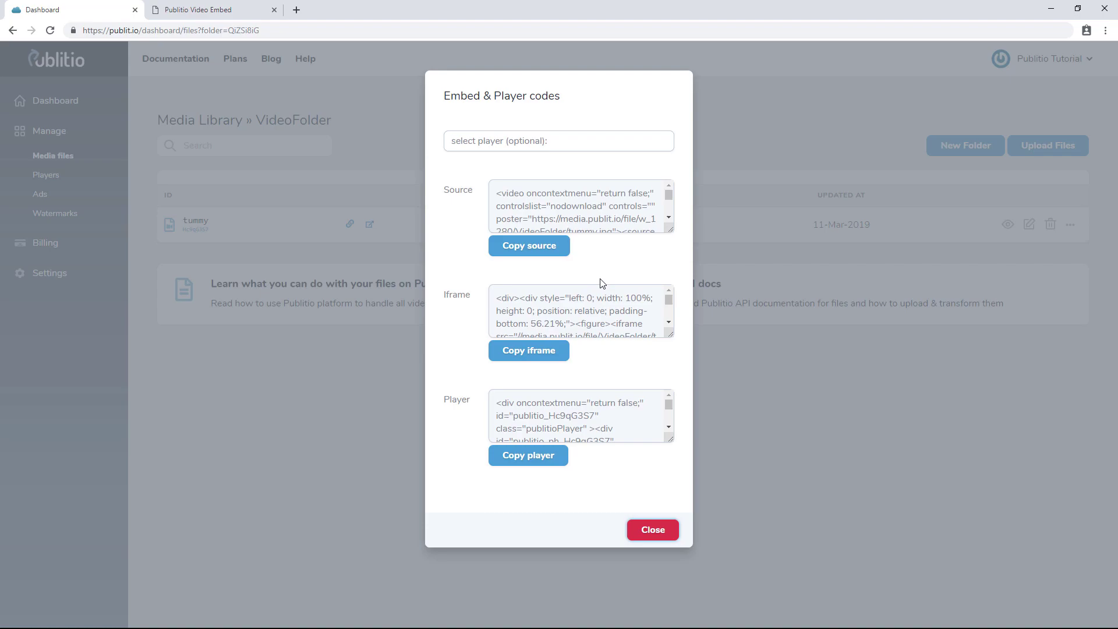
pyautogui.click(531, 247)
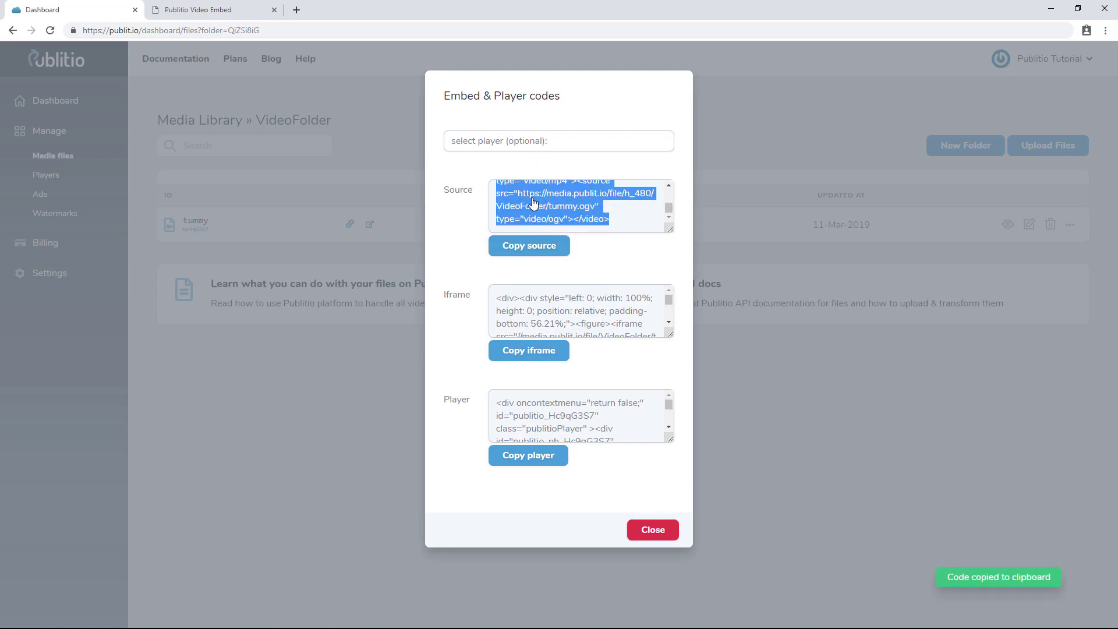
pyautogui.click(217, 12)
pyautogui.click(51, 30)
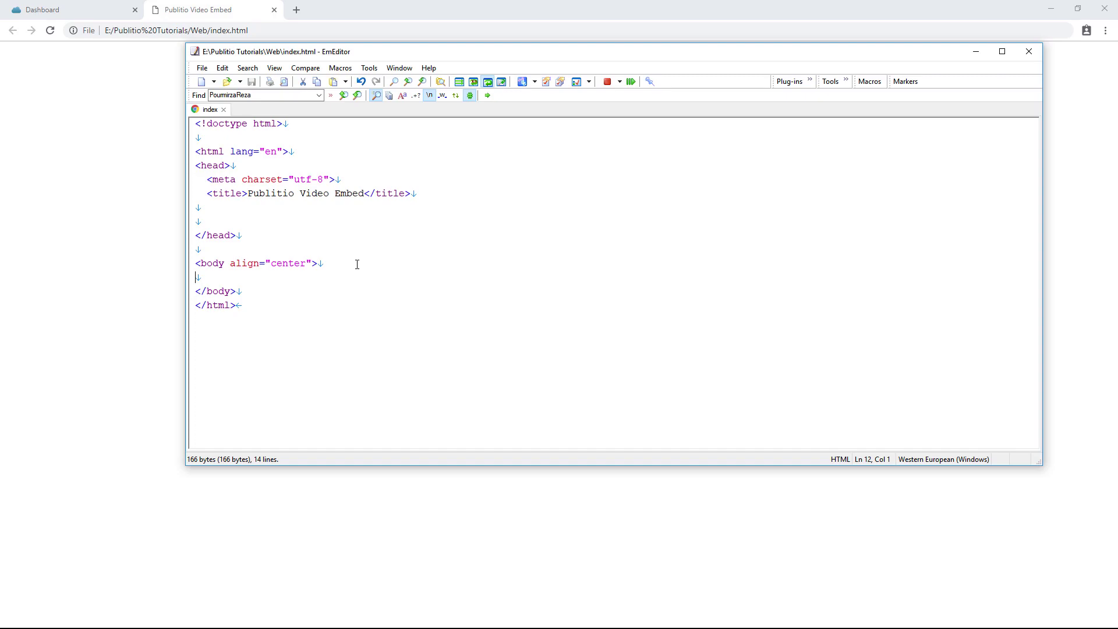
# - Paste the video tag into index.html's body, put the first source on its own line, and save
pyautogui.press('Return')
pyautogui.hotkey('ctrl', 'v')
pyautogui.click(605, 268)
pyautogui.moveTo(294, 320); pyautogui.dragTo(586, 304)
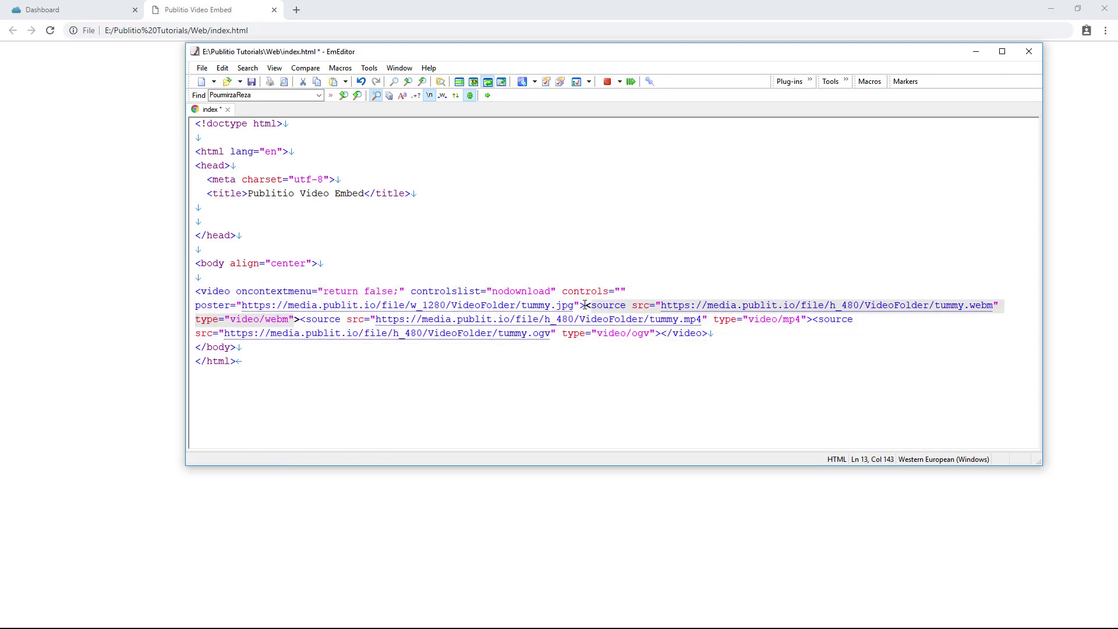
pyautogui.press('Return')
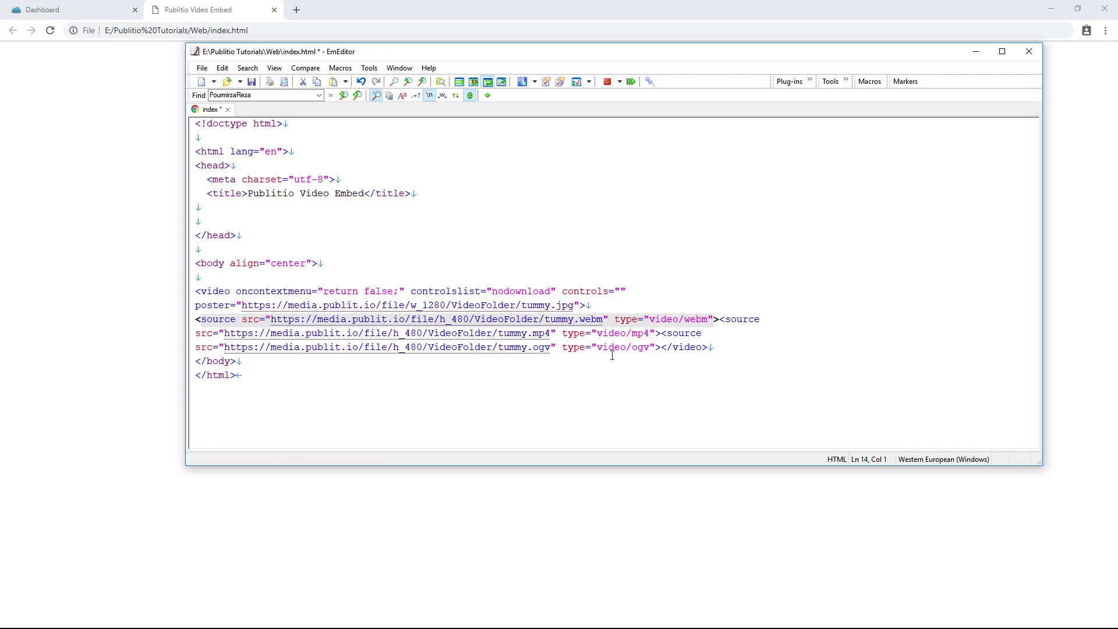
pyautogui.click(616, 350)
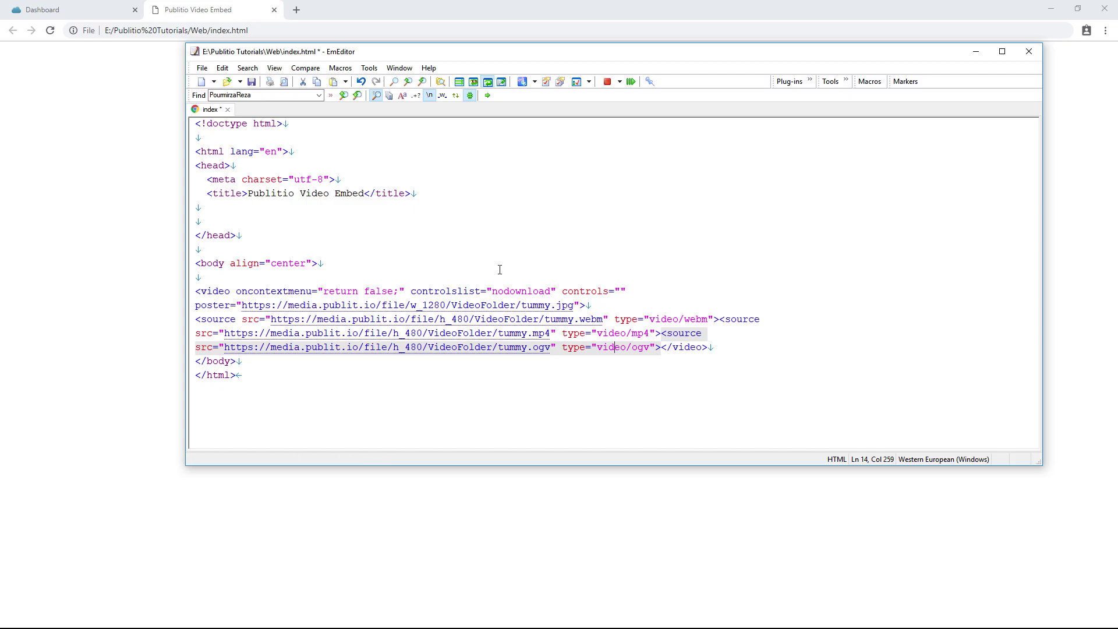
pyautogui.keyDown('shift'); pyautogui.click(481, 274); pyautogui.keyUp('shift')
pyautogui.hotkey('ctrl', 's')
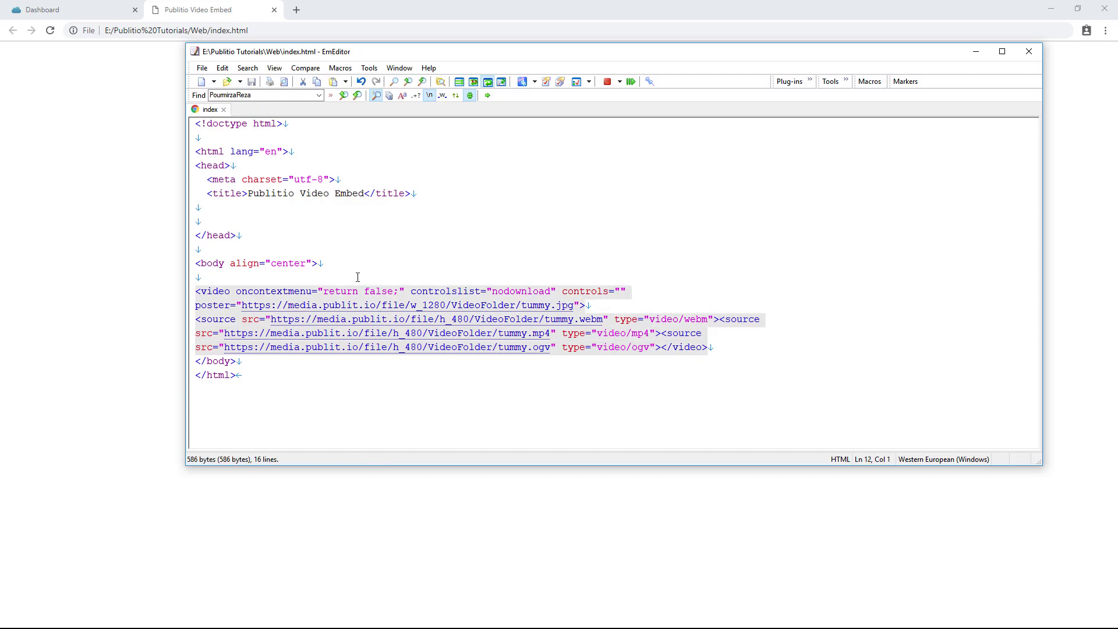
pyautogui.click(140, 179)
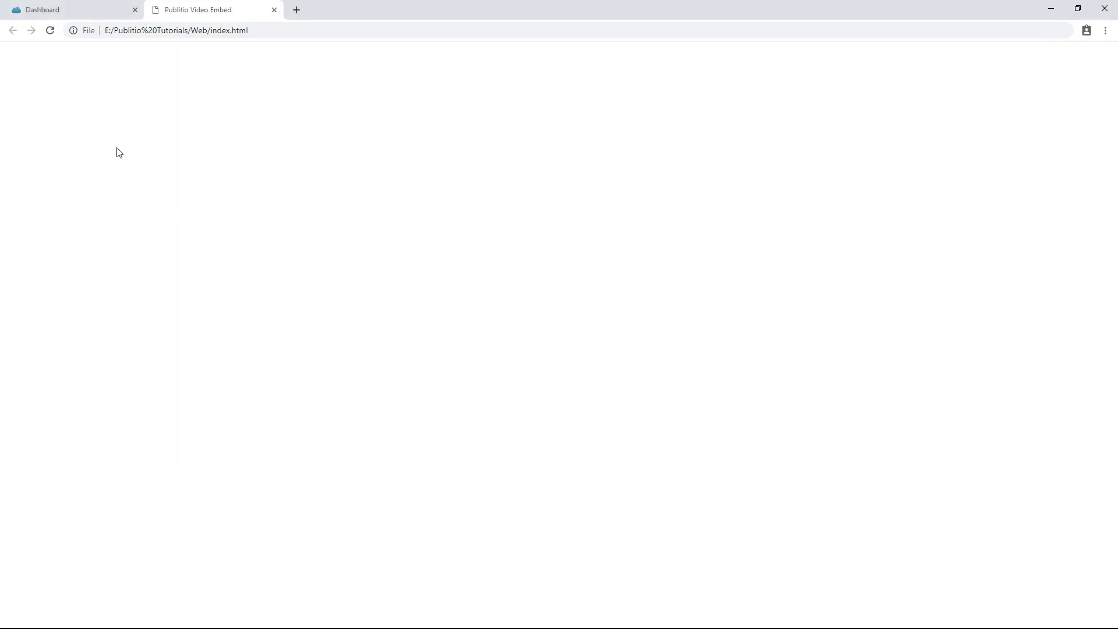
# - Reload index.html in Chrome and play the embedded tummy video
pyautogui.click(50, 32)
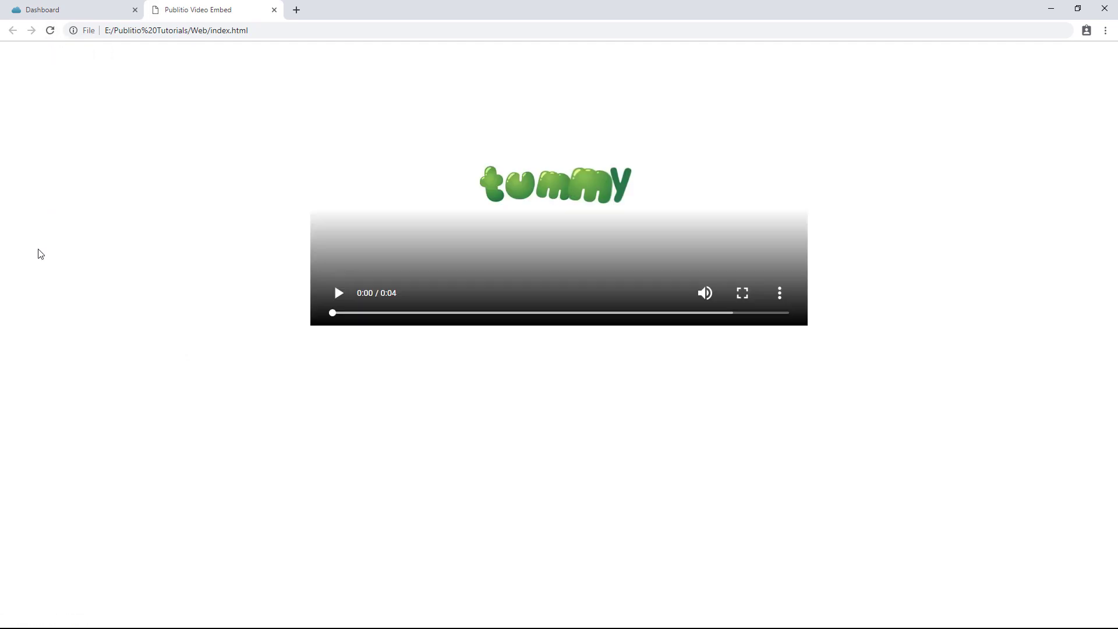
pyautogui.click(339, 293)
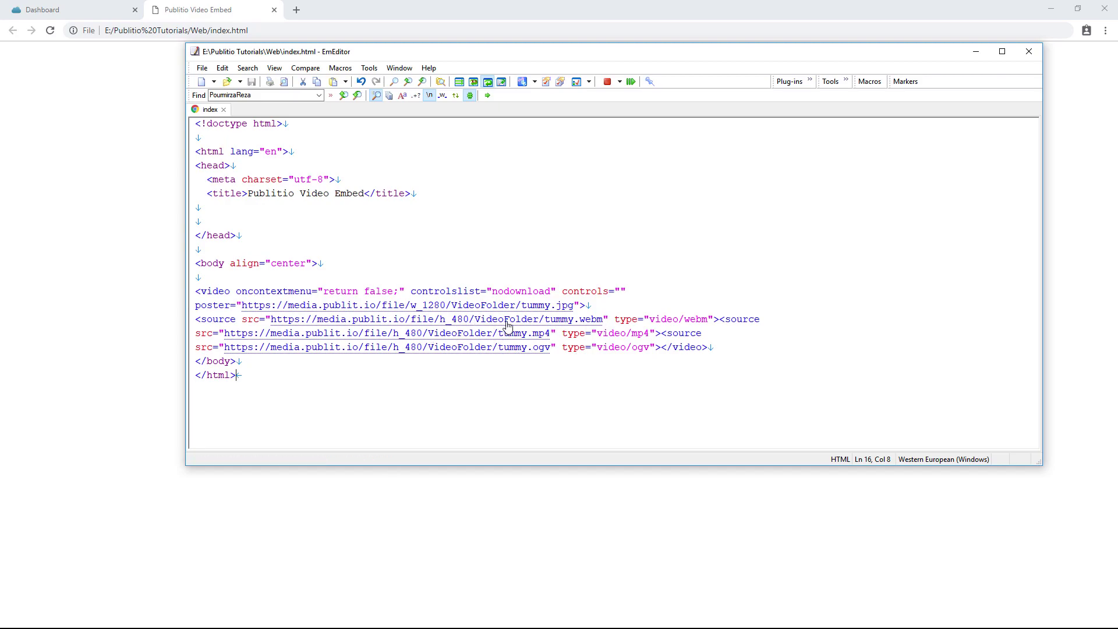
# - Change the webm source URL from h_480 to h_1080
pyautogui.click(613, 321)
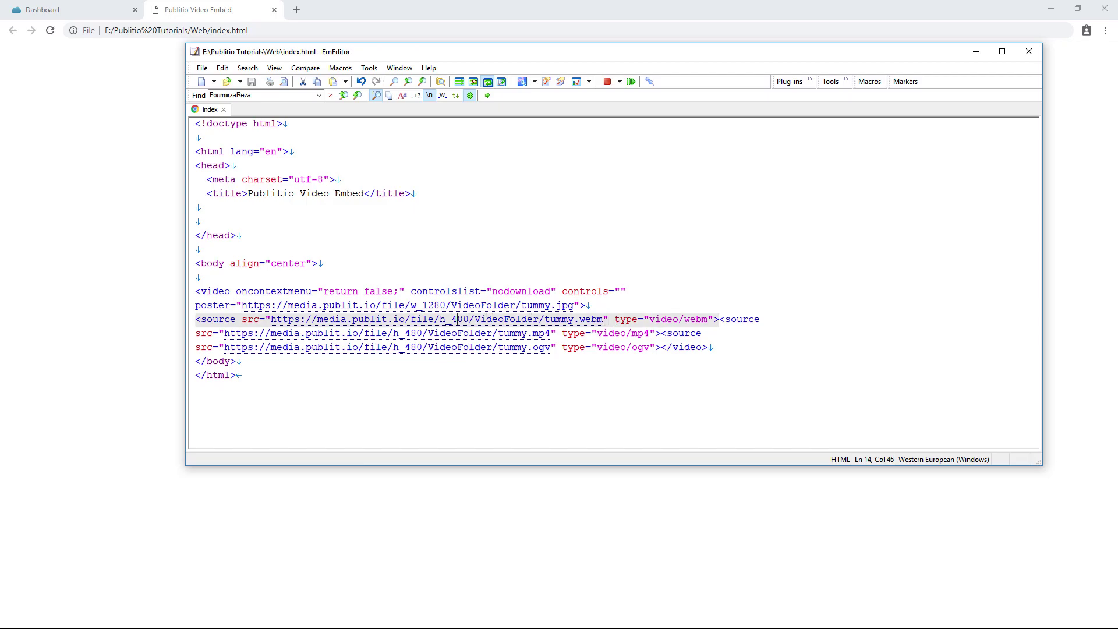
pyautogui.press('BackSpace')
pyautogui.write('10')
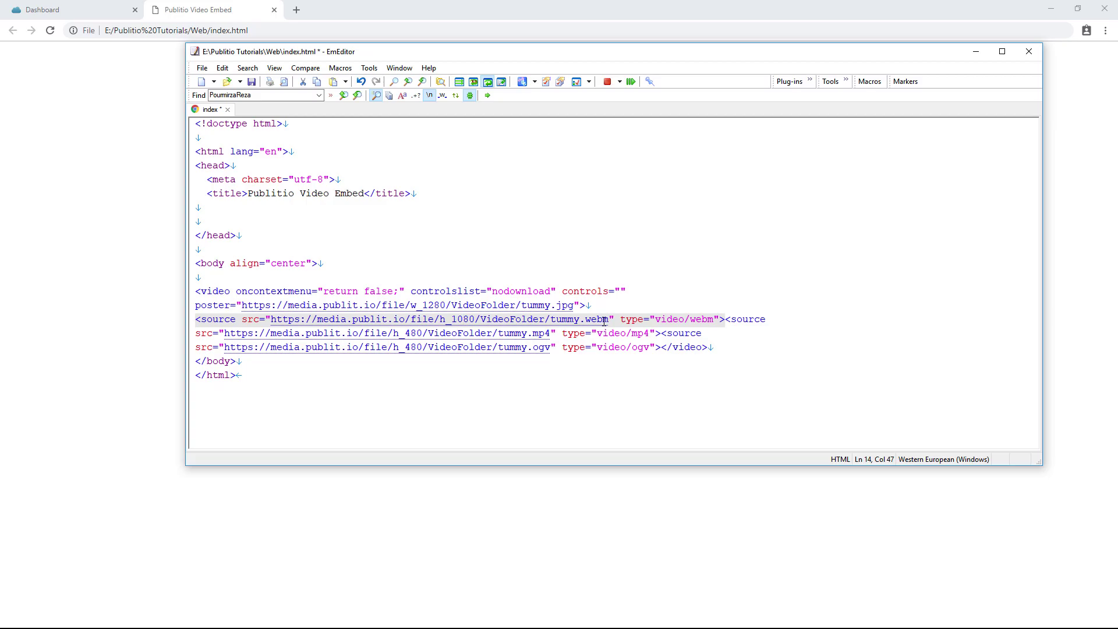
pyautogui.press('Down')
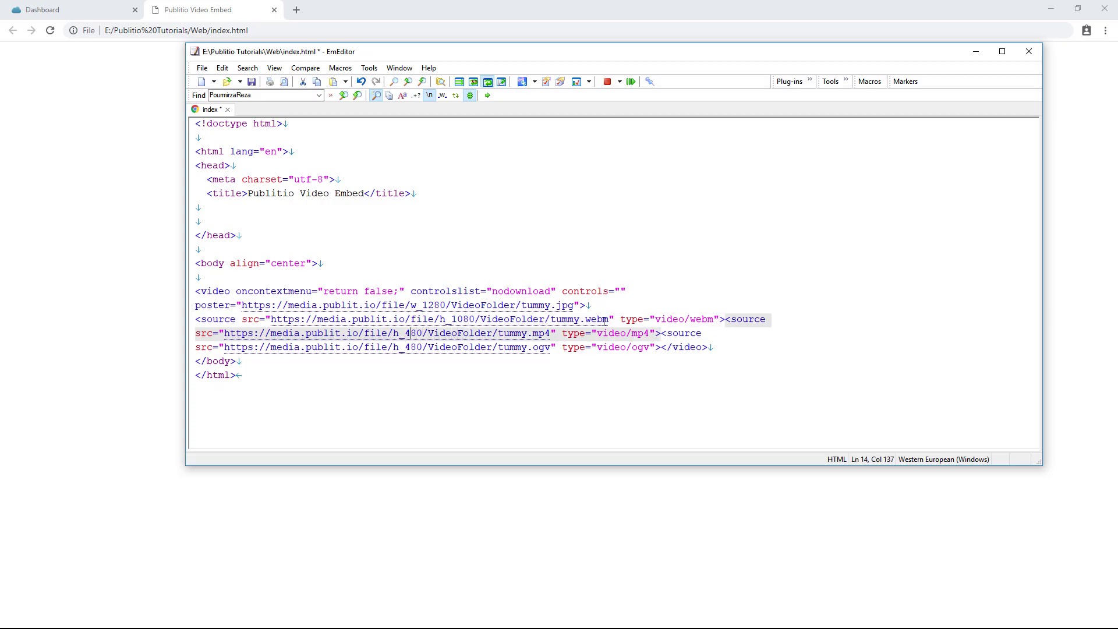
pyautogui.press('BackSpace')
pyautogui.press('Up')
pyautogui.press('BackSpace')
pyautogui.press('BackSpace')
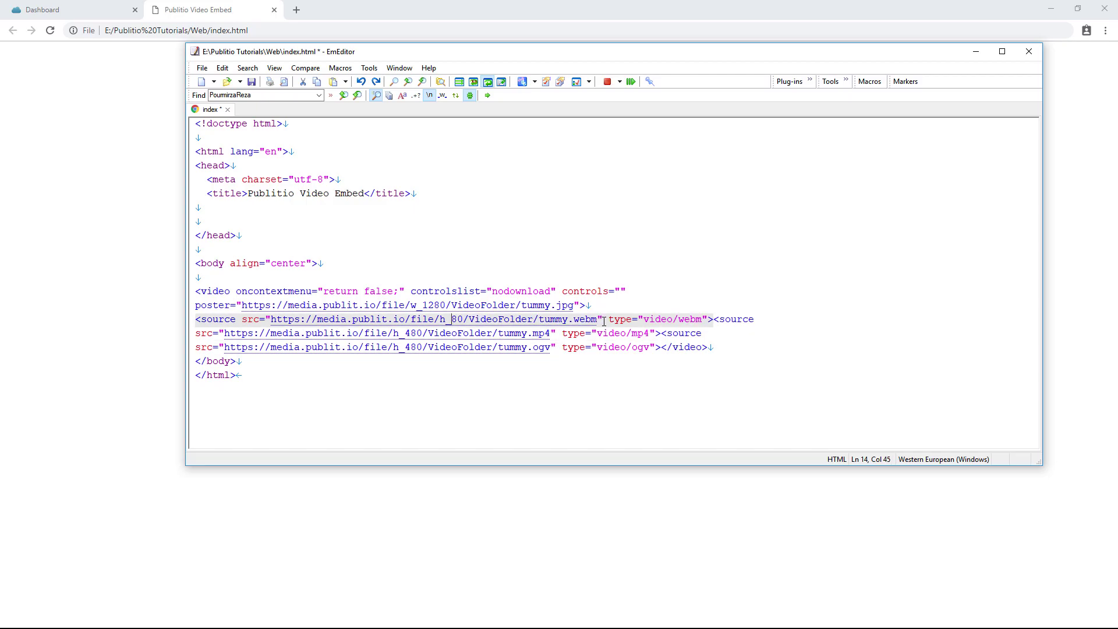
pyautogui.write('10')
# - Change the mp4 and ogv source URLs to h_1080 and save index.html
pyautogui.press('Down')
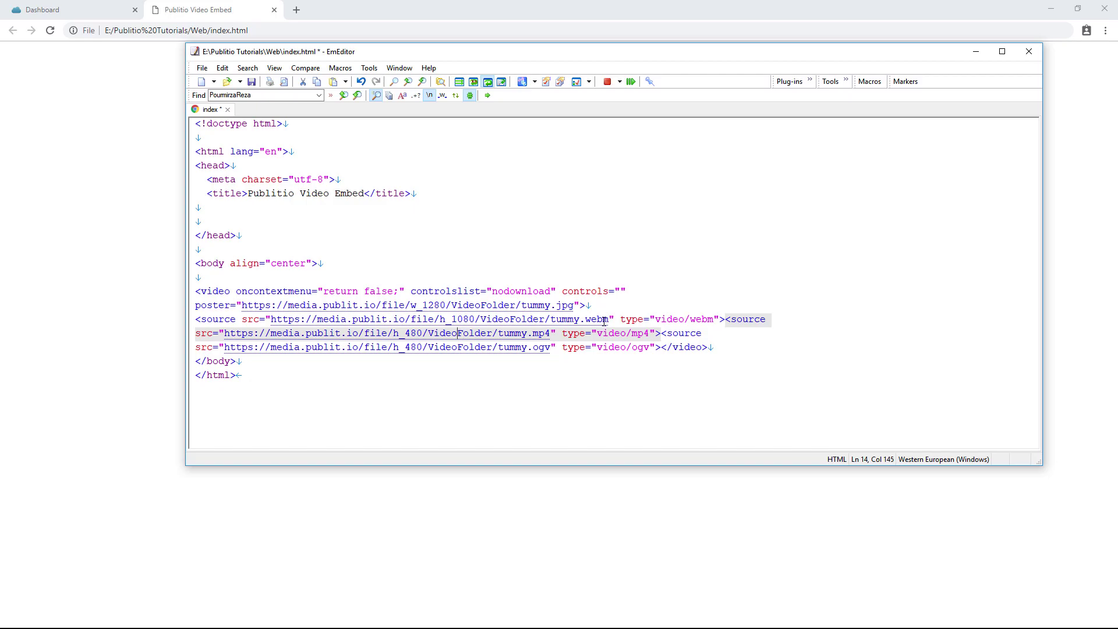
pyautogui.press('BackSpace')
pyautogui.write('10')
pyautogui.press('Down')
pyautogui.press('BackSpace')
pyautogui.write('10')
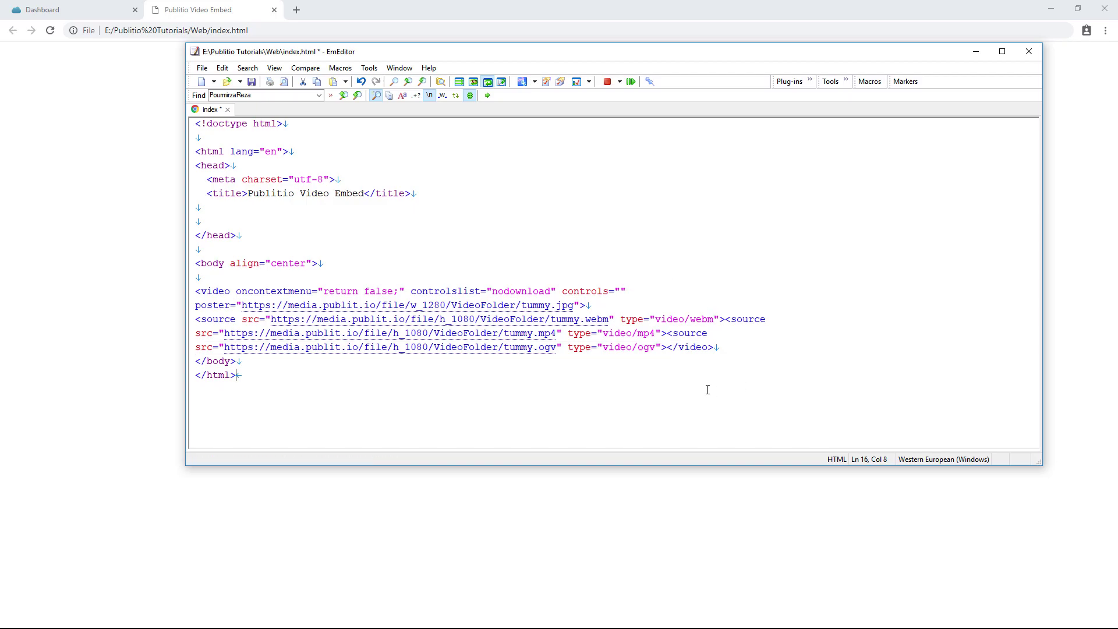
pyautogui.hotkey('ctrl', 's')
pyautogui.click(541, 240)
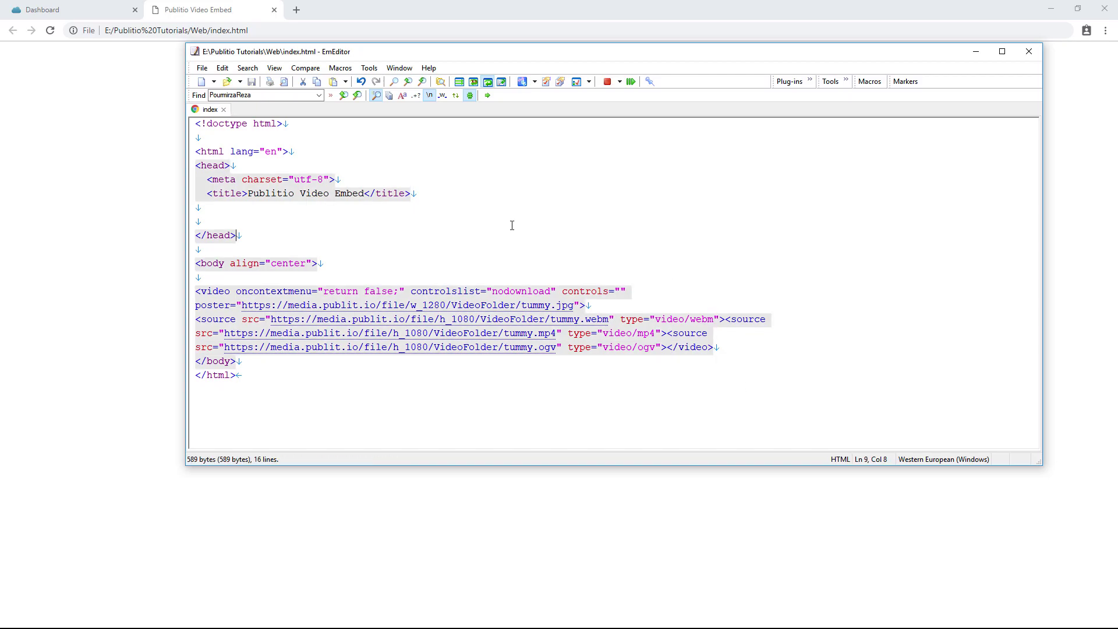
# - Close the embed codes, open tummy's details, and delete the h_1080 webm version
pyautogui.click(99, 10)
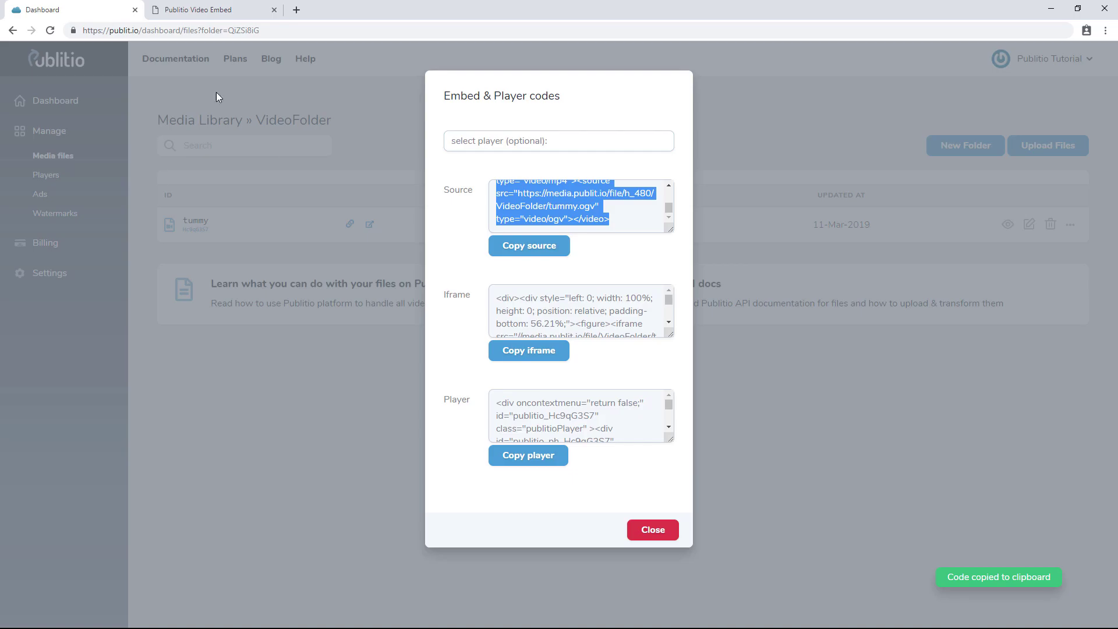
pyautogui.click(668, 520)
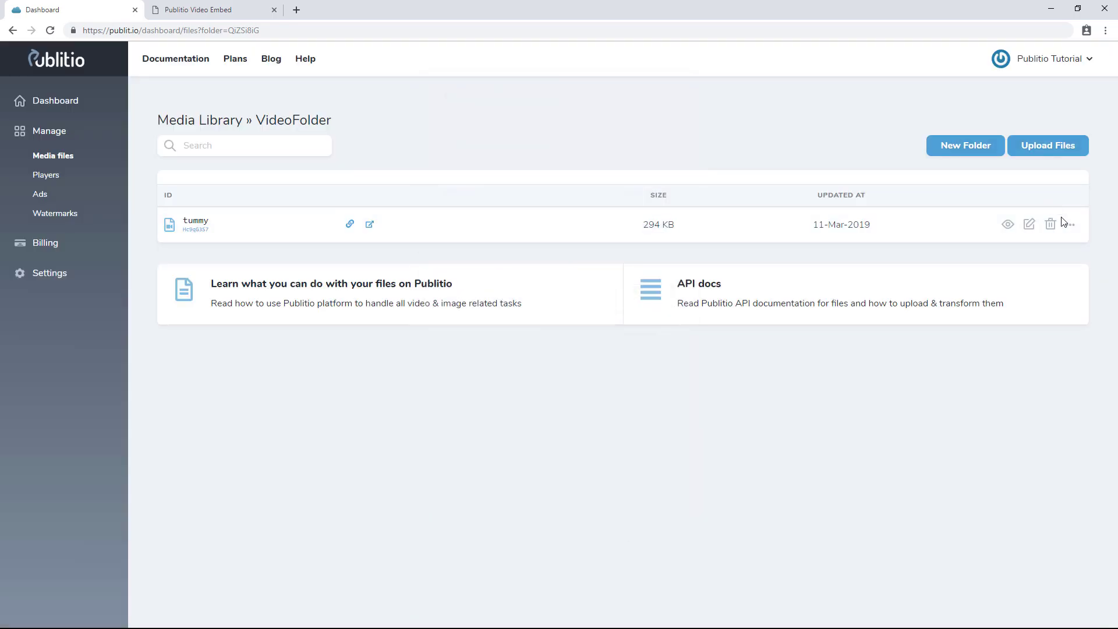
pyautogui.click(1009, 224)
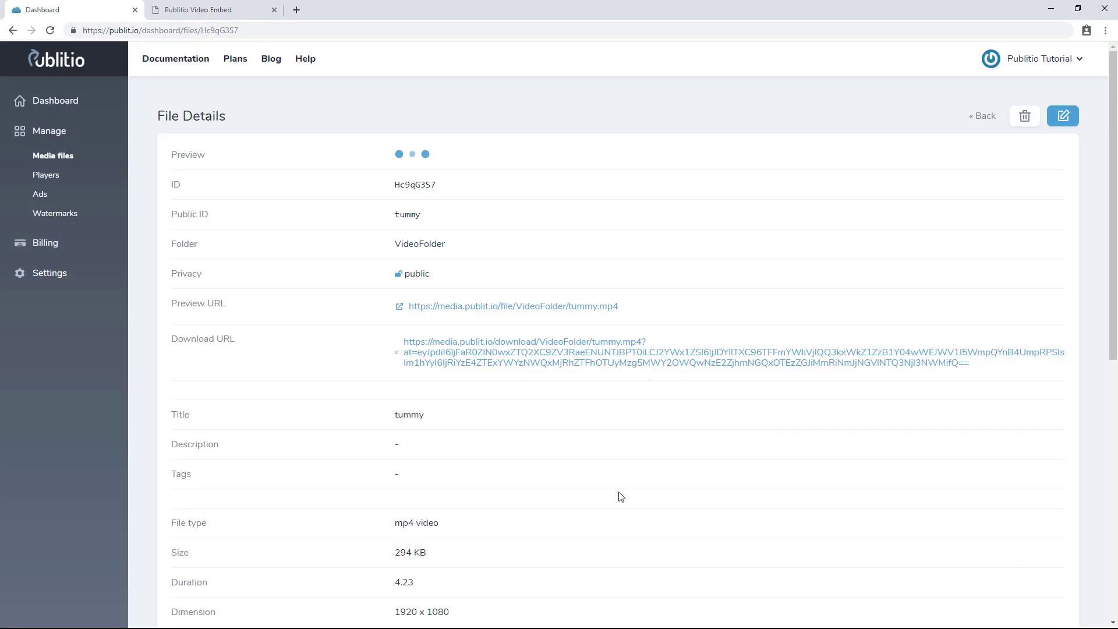
pyautogui.scroll(-9, 519, 494)
pyautogui.scroll(-1, 521, 496)
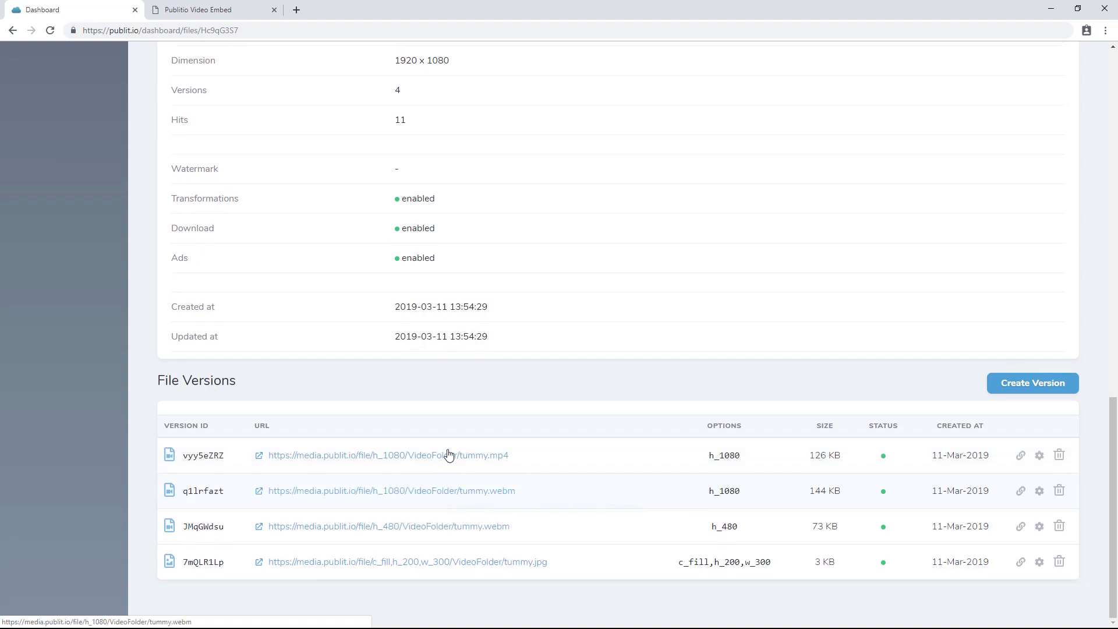
pyautogui.click(1060, 491)
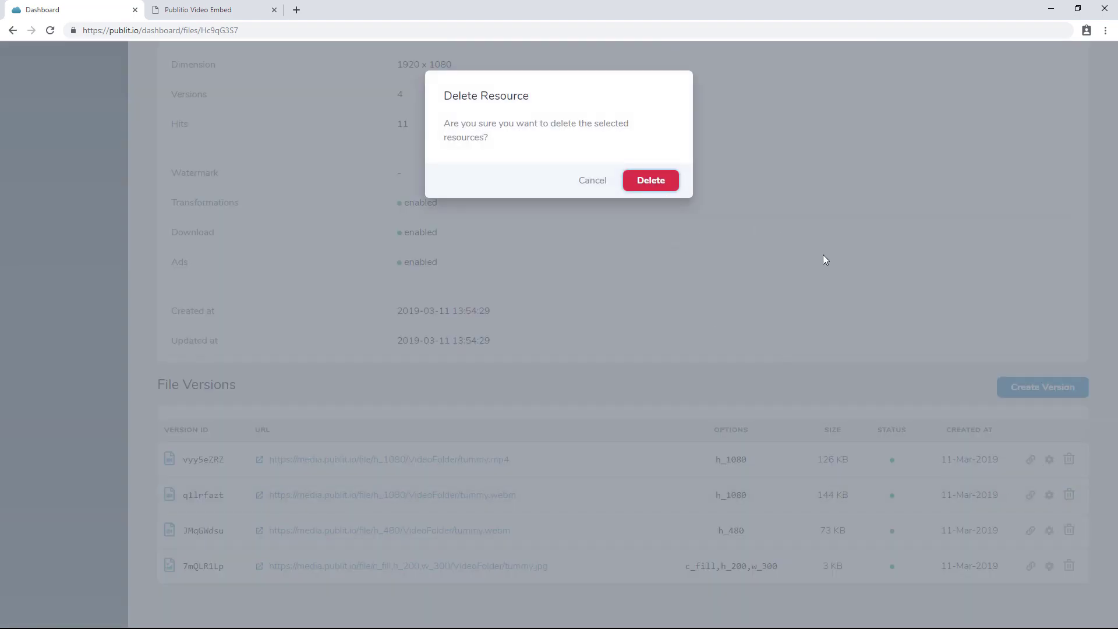
pyautogui.click(635, 185)
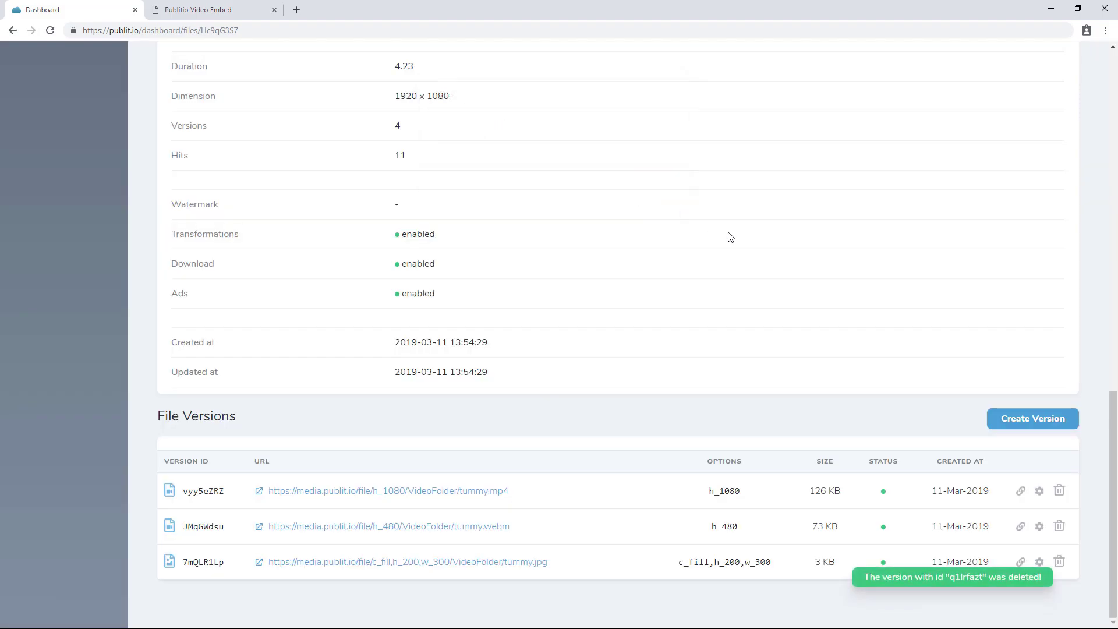
pyautogui.click(1068, 491)
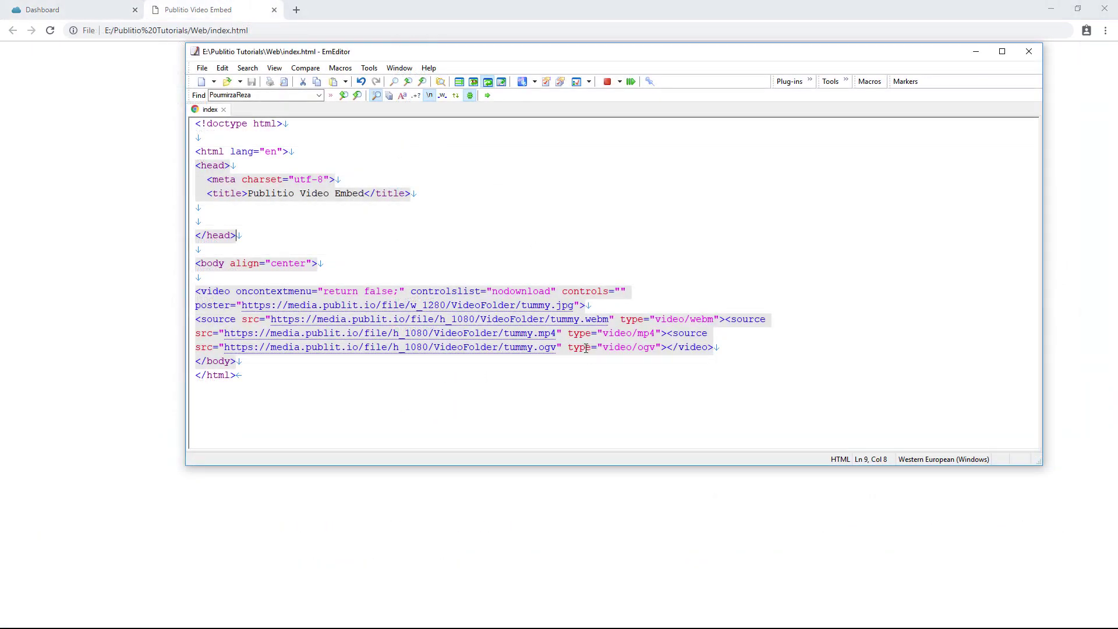
# - Review the webm source lines and video tag in EmEditor, then bring the Chrome page back to the front
pyautogui.click(600, 374)
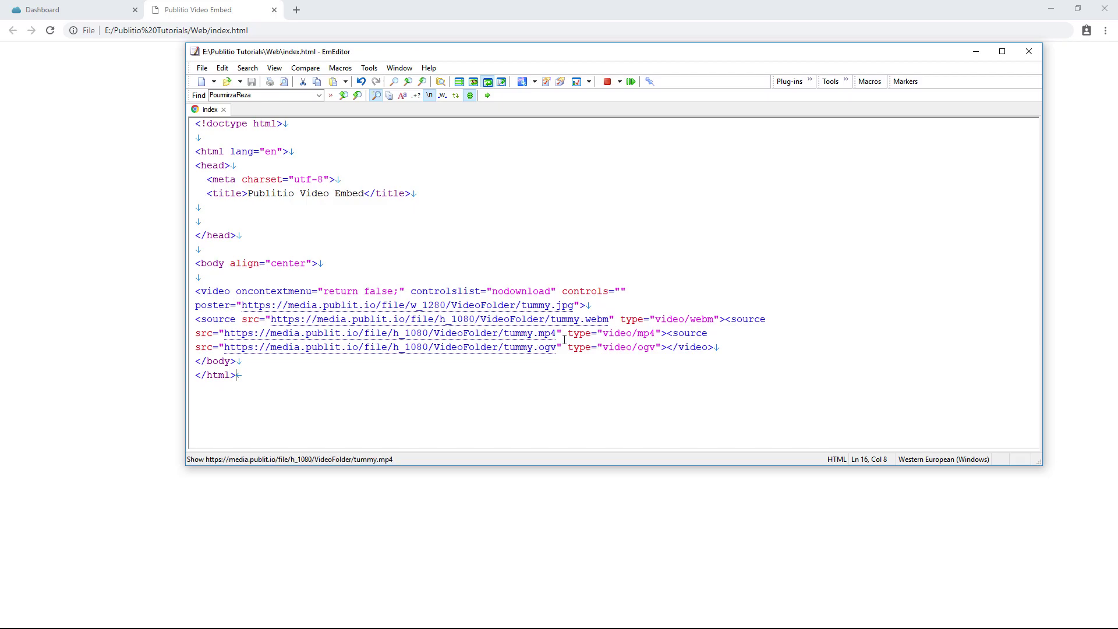
pyautogui.click(629, 335)
pyautogui.click(675, 325)
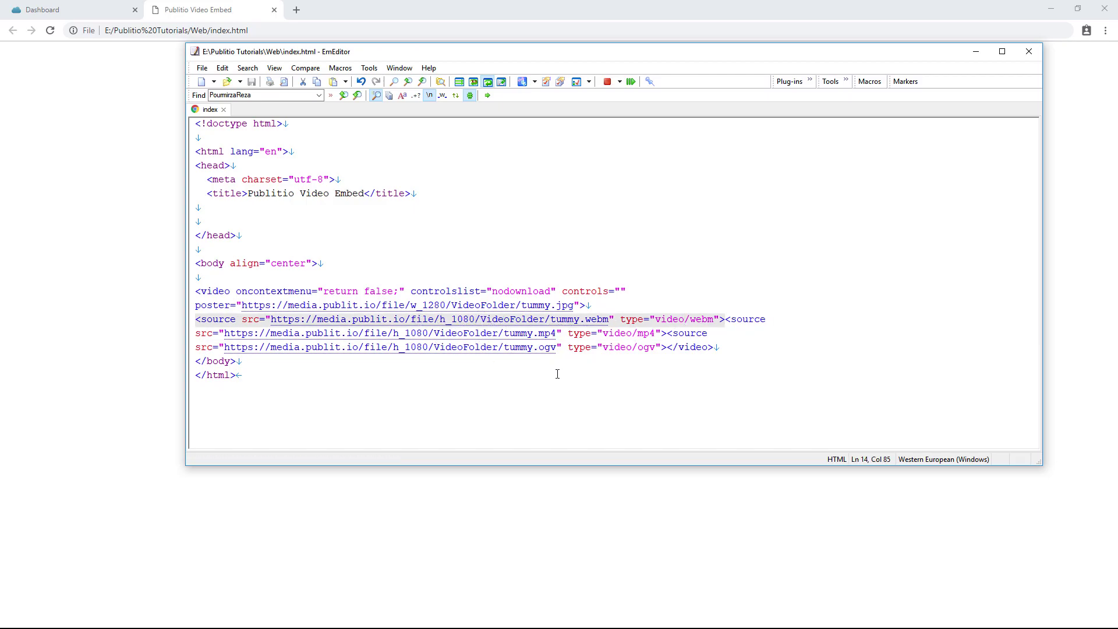
pyautogui.click(480, 394)
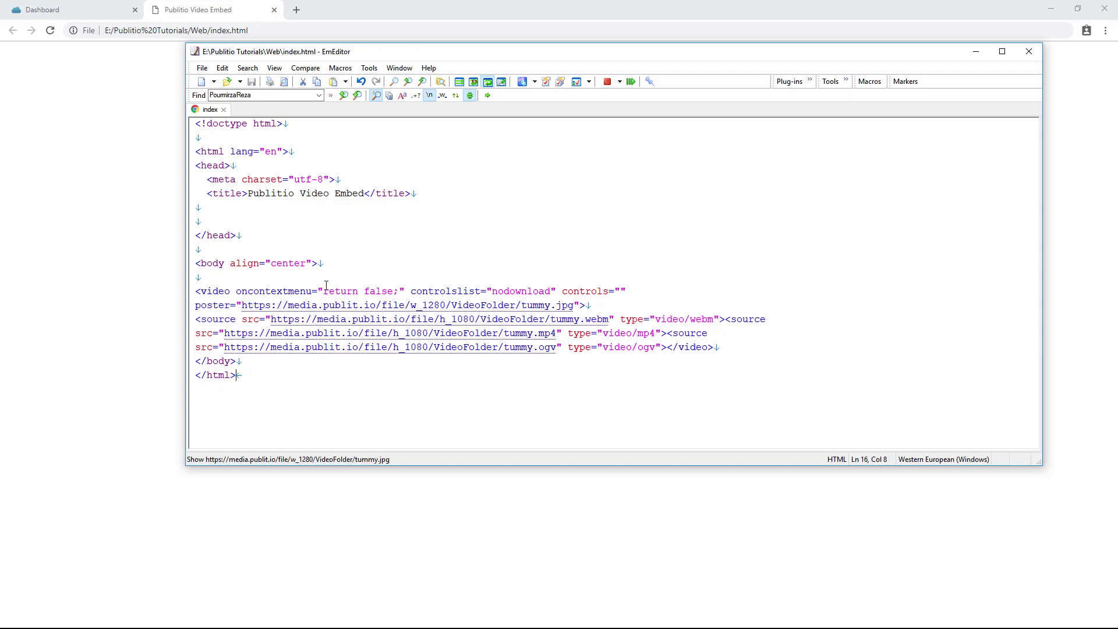
pyautogui.click(409, 291)
pyautogui.click(129, 114)
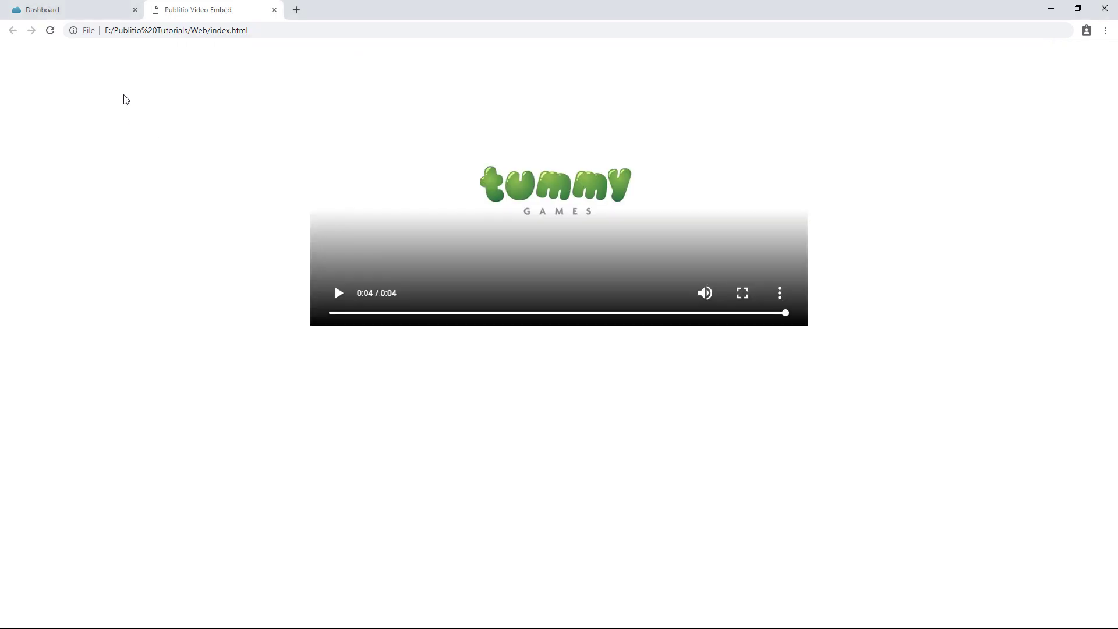
# - Reload index.html, replay the embedded tummy video, and go back to the Publitio dashboard tab
pyautogui.click(50, 32)
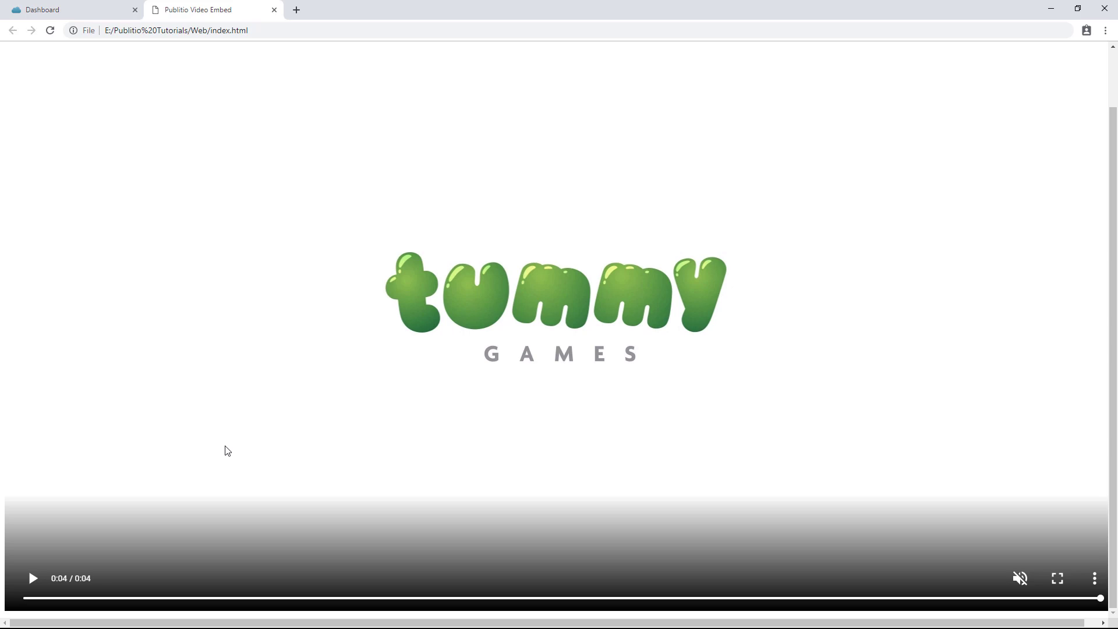
pyautogui.scroll(1, 228, 427)
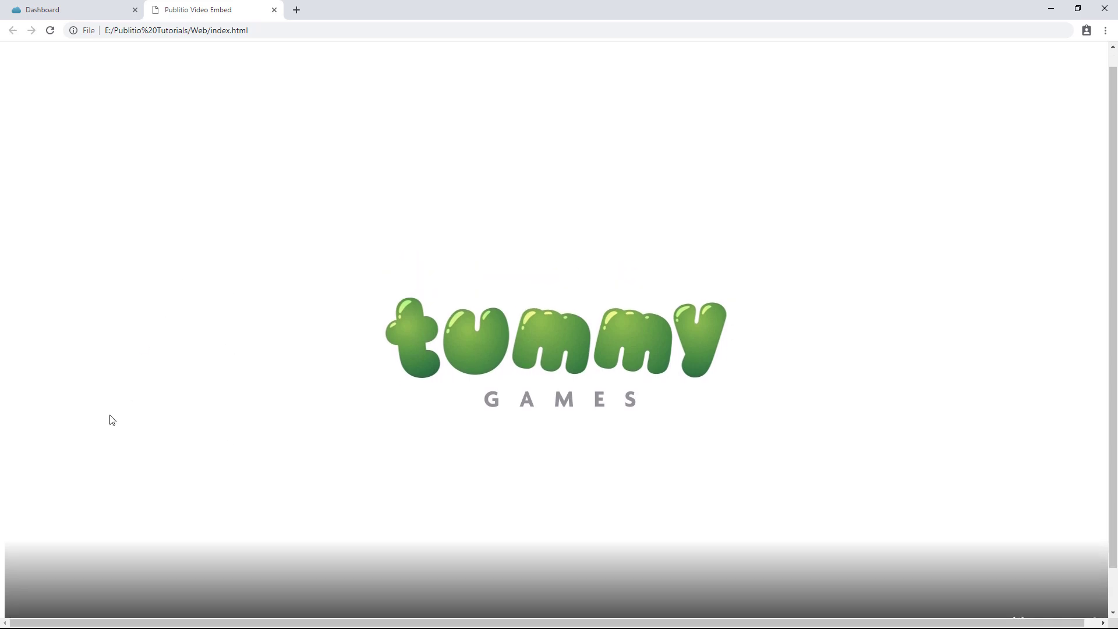
pyautogui.scroll(-1, 112, 419)
pyautogui.click(33, 578)
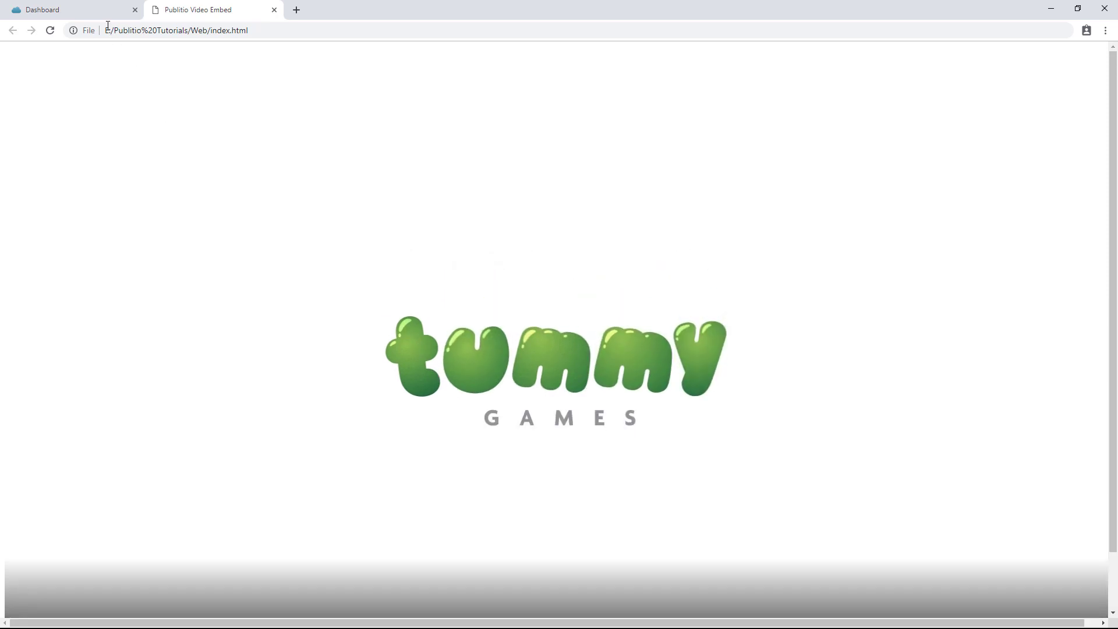
pyautogui.click(92, 11)
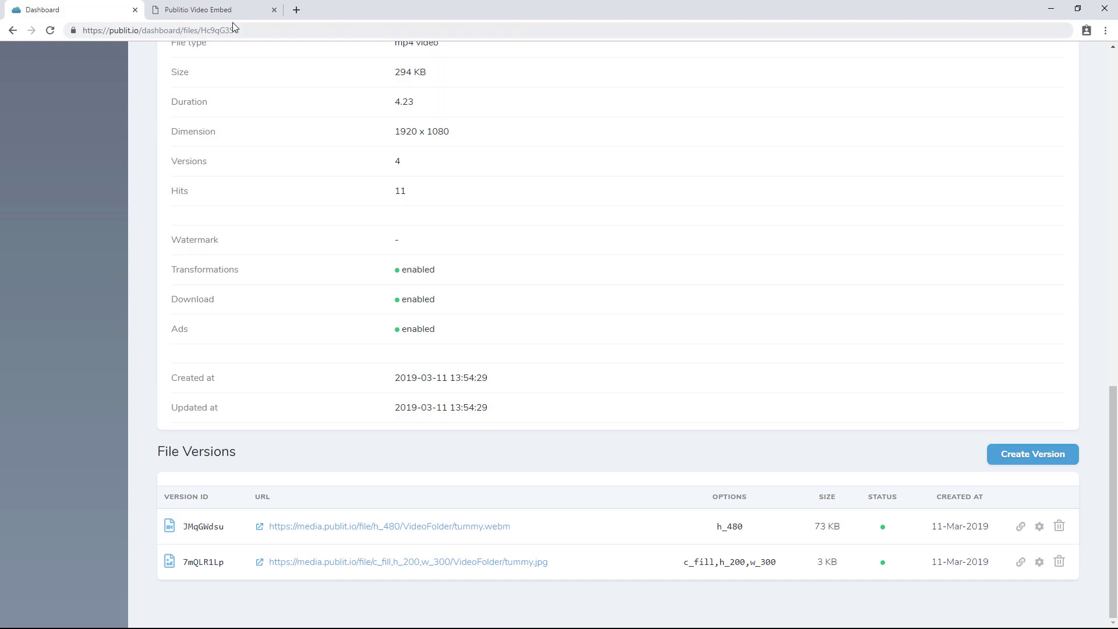
# - Reload the tummy details page and check File Versions for the new h_1080 webm and w_1280 jpg
pyautogui.click(51, 30)
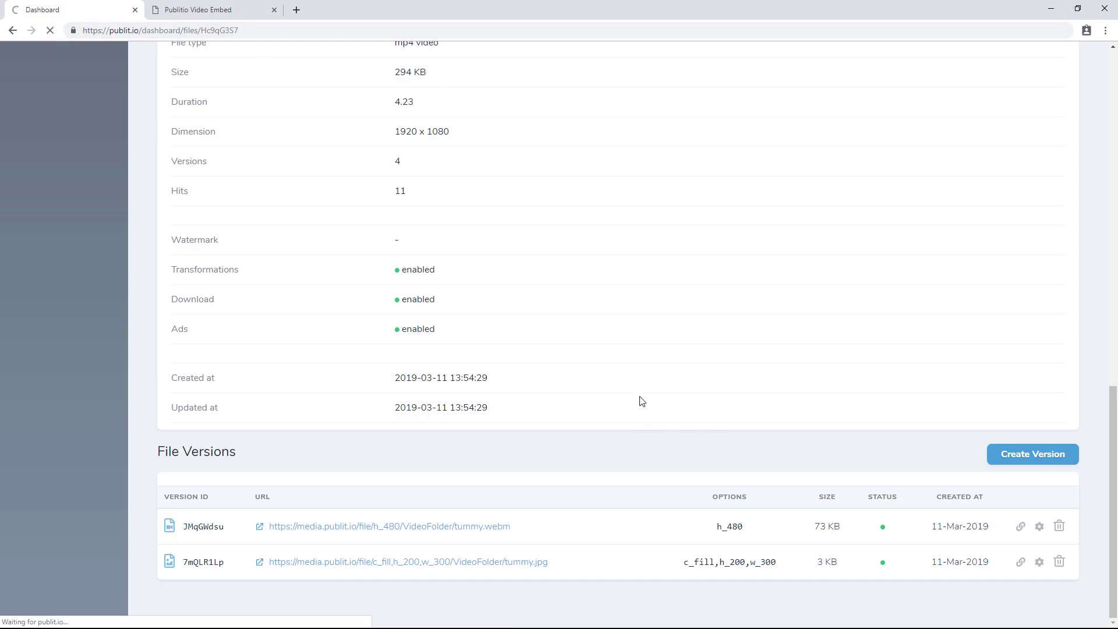
pyautogui.scroll(-9, 818, 484)
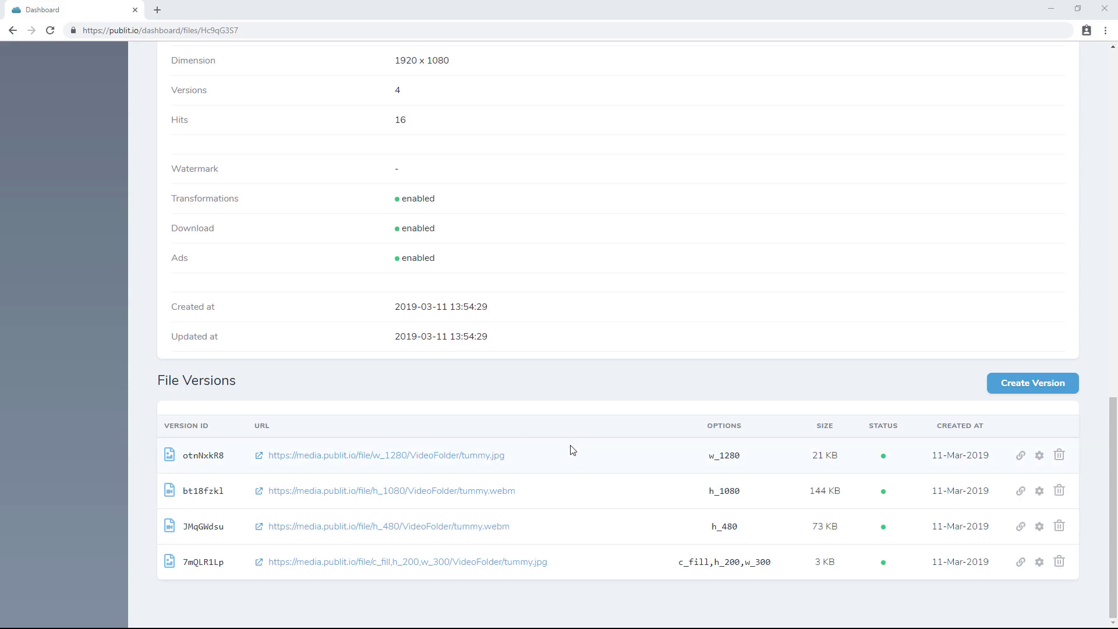
pyautogui.scroll(15, 571, 450)
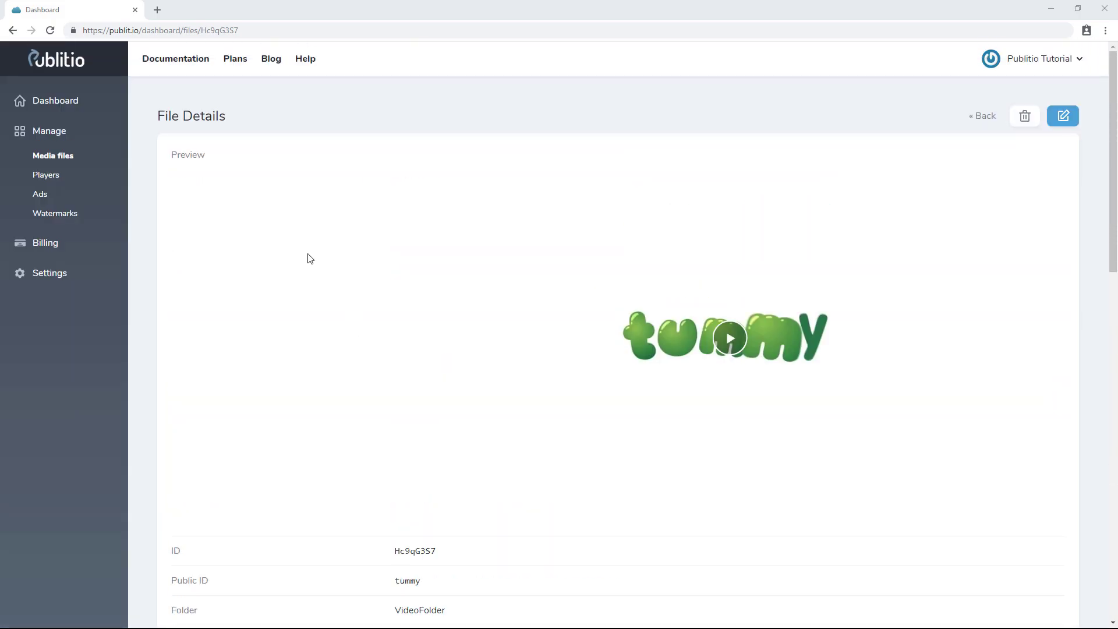
# - Return from the tummy File Details page to the VideoFolder Media Library
pyautogui.click(985, 116)
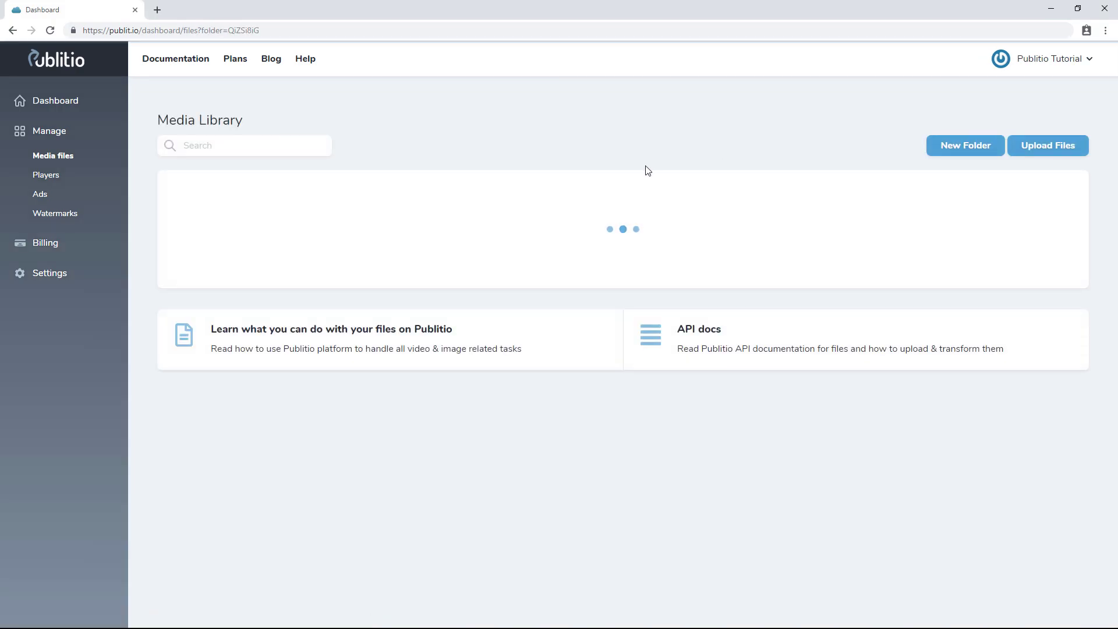